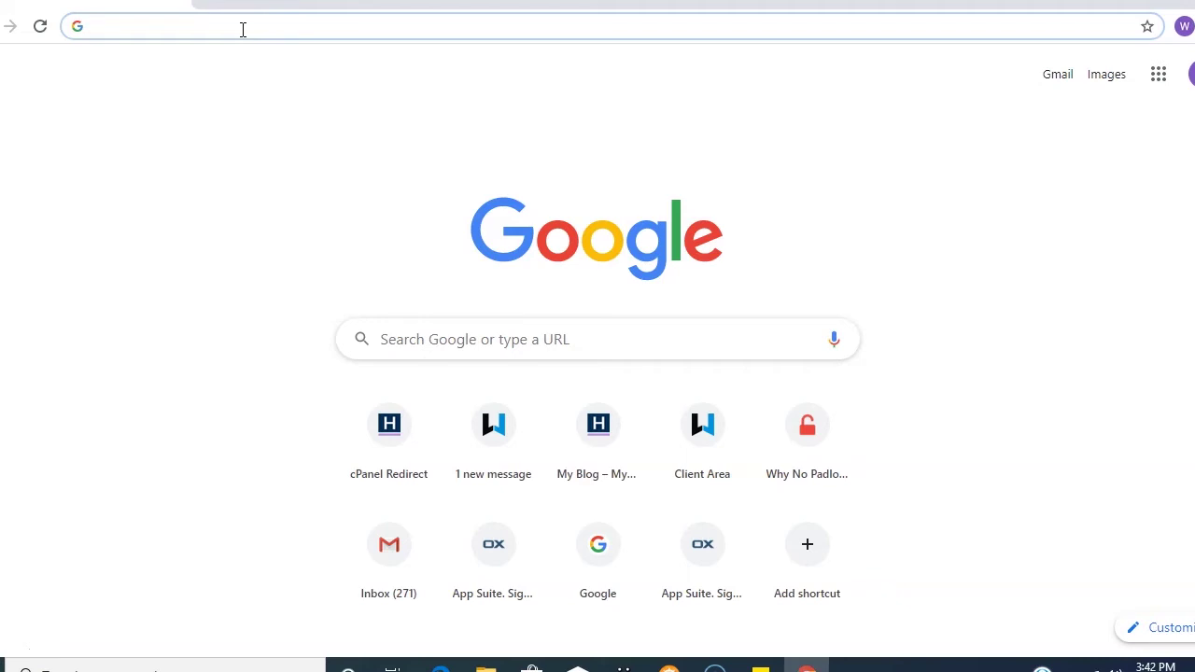
- Open the cPanel login page at wghdemo.com.ng/cpanel
type("wg")
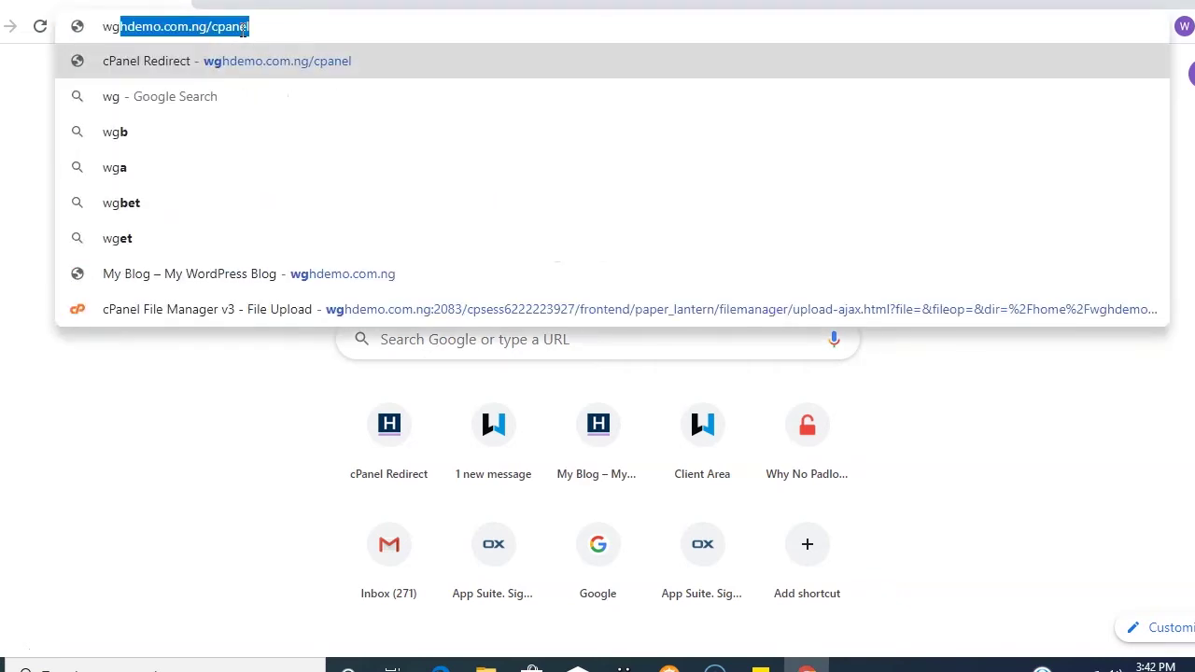
key("Right")
key("BackSpace")
key("BackSpace")
key("BackSpace")
key("BackSpace")
key("BackSpace")
key("BackSpace")
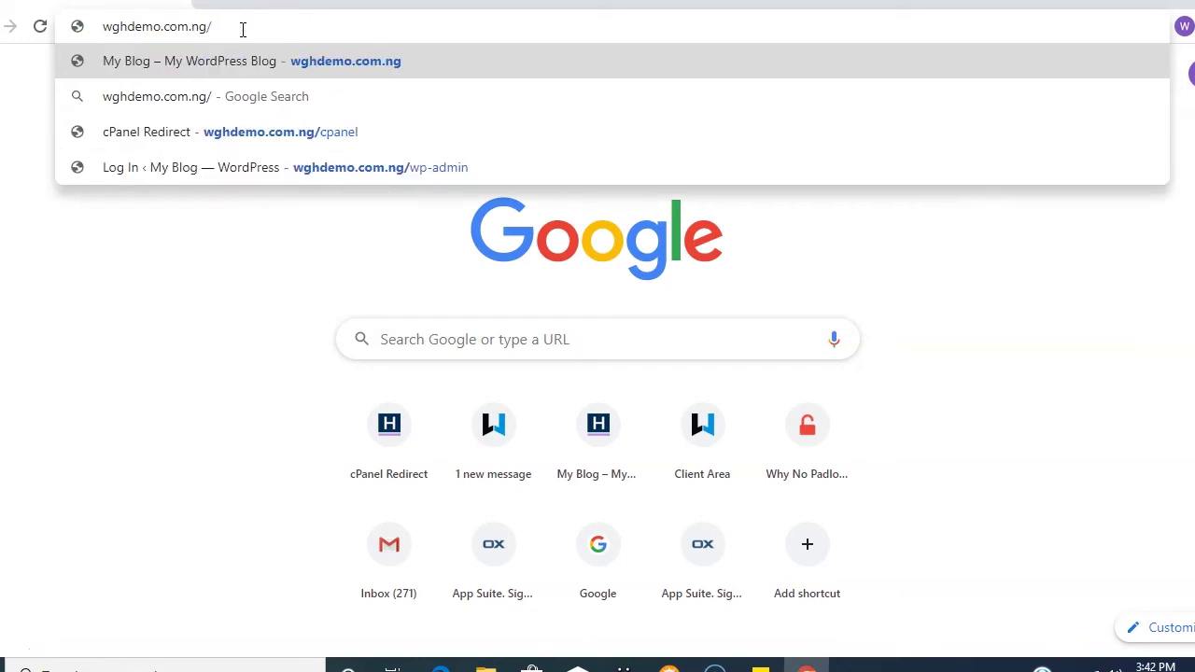
type("wp")
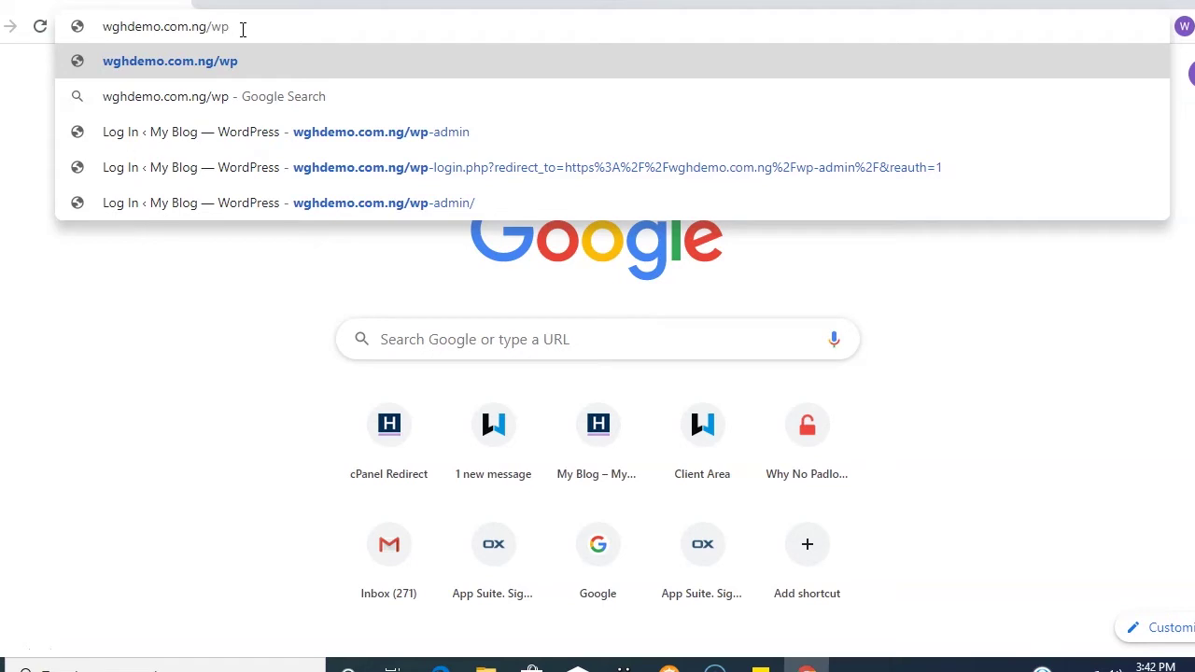
key("BackSpace")
key("BackSpace")
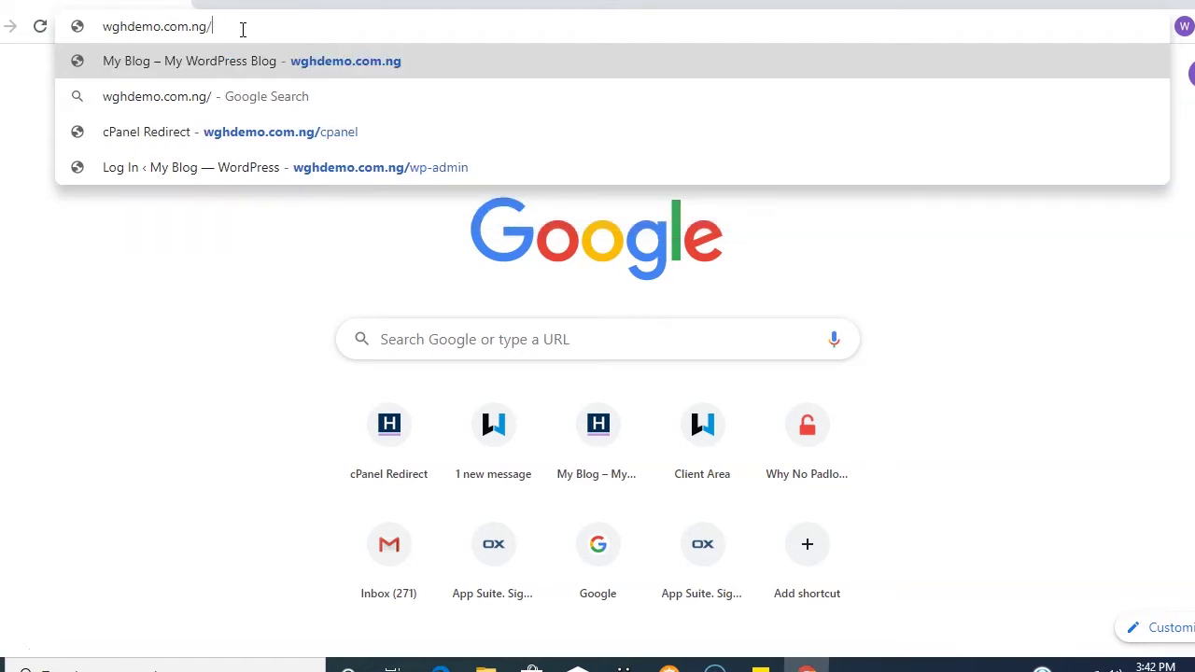
type("cp")
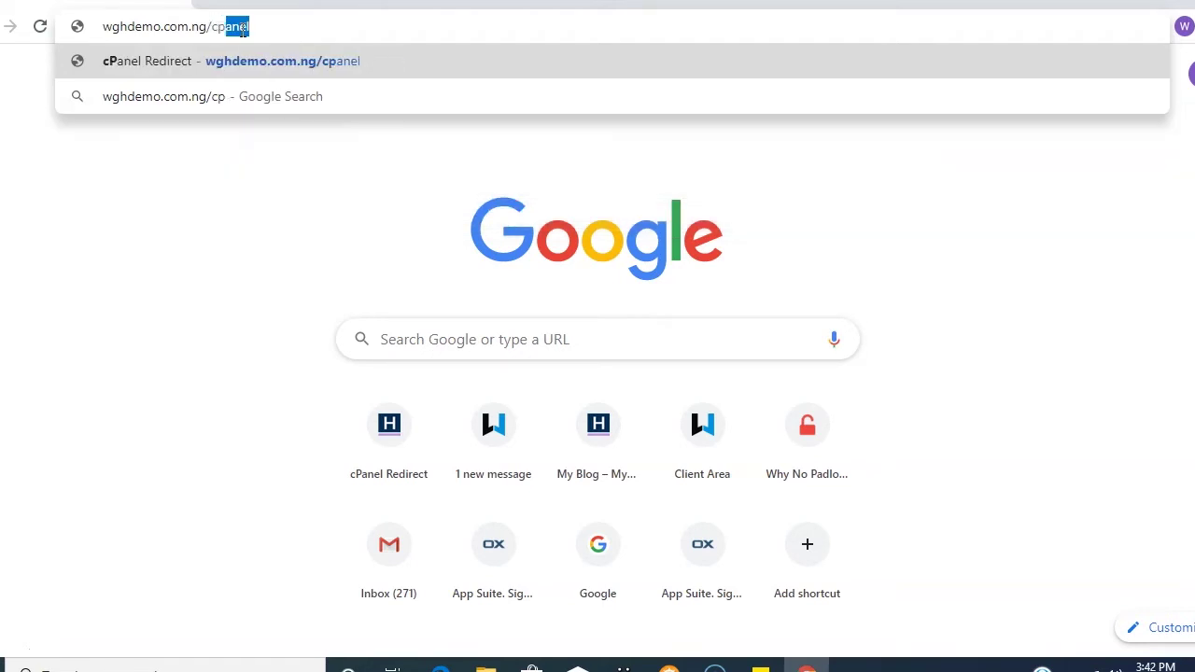
type("anel")
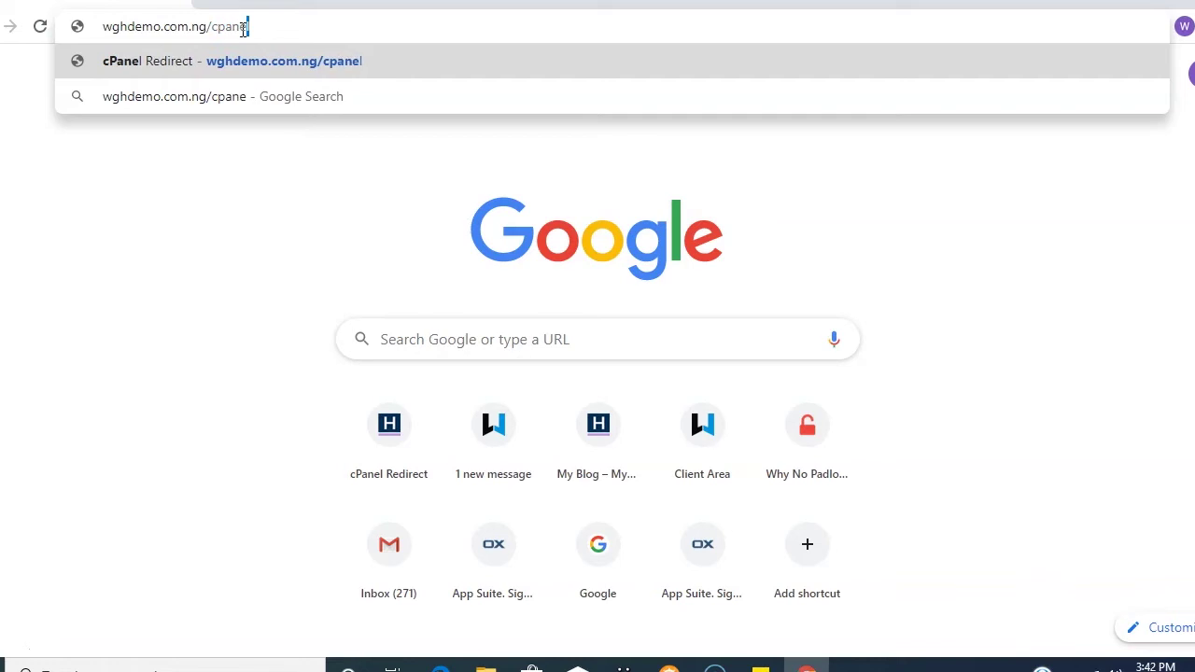
key("Return")
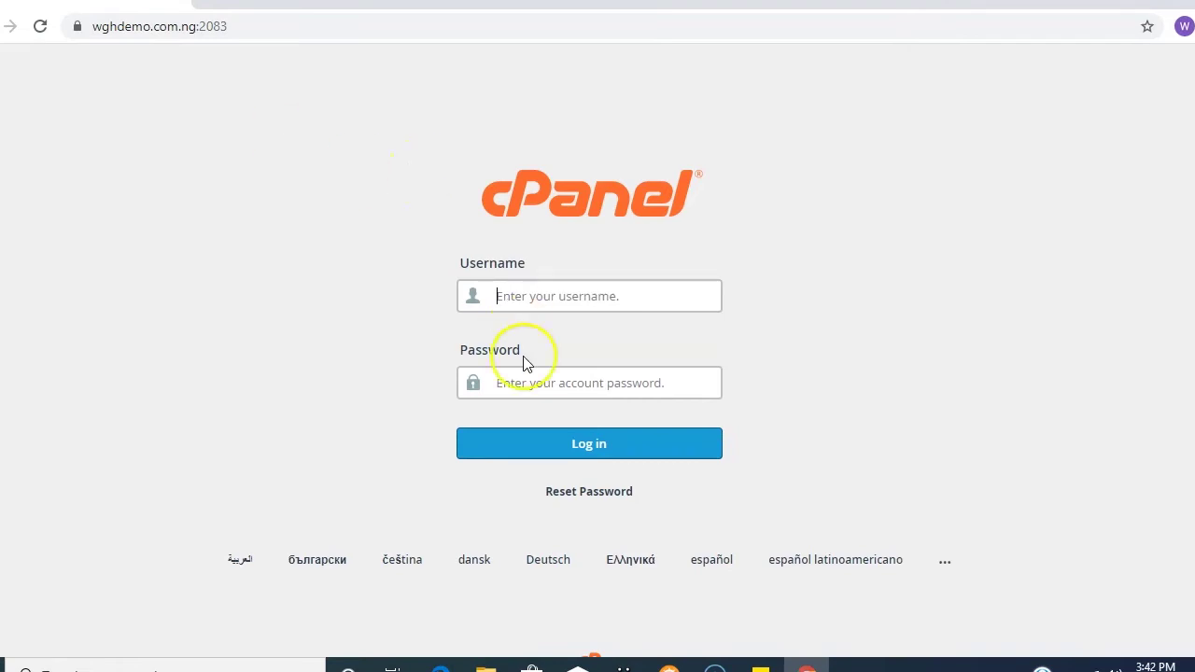
- Log in to cPanel with the username wghdemoc and the account password
left_click(497, 296)
type("wghdemoc")
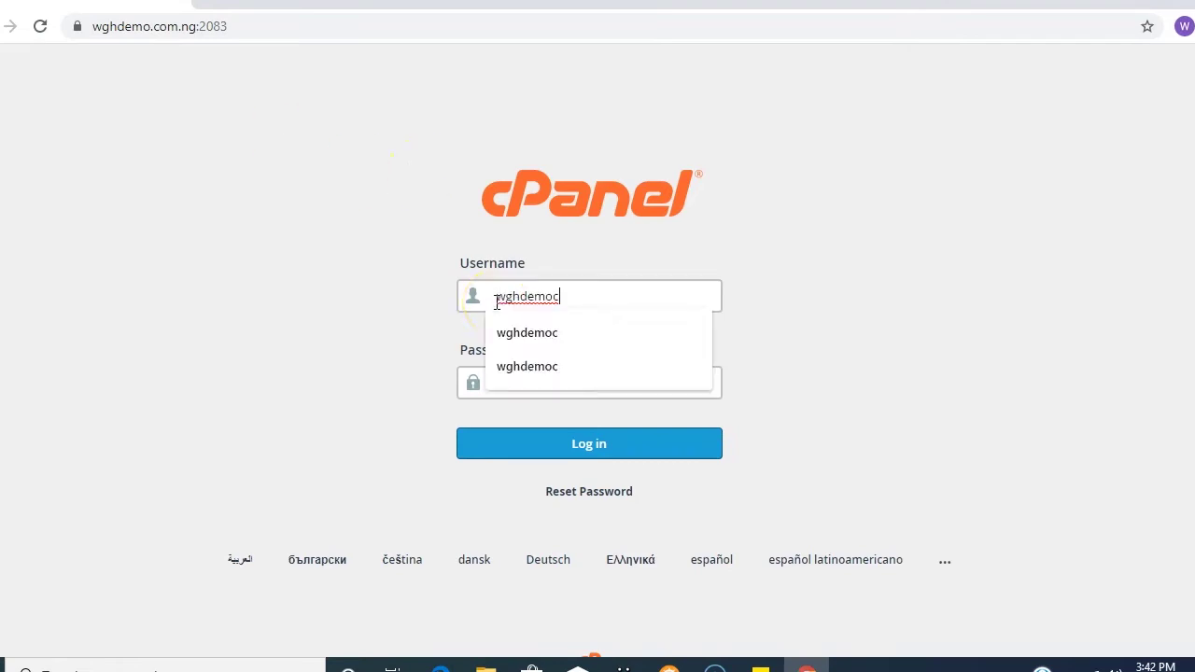
left_click(746, 266)
left_click(516, 383)
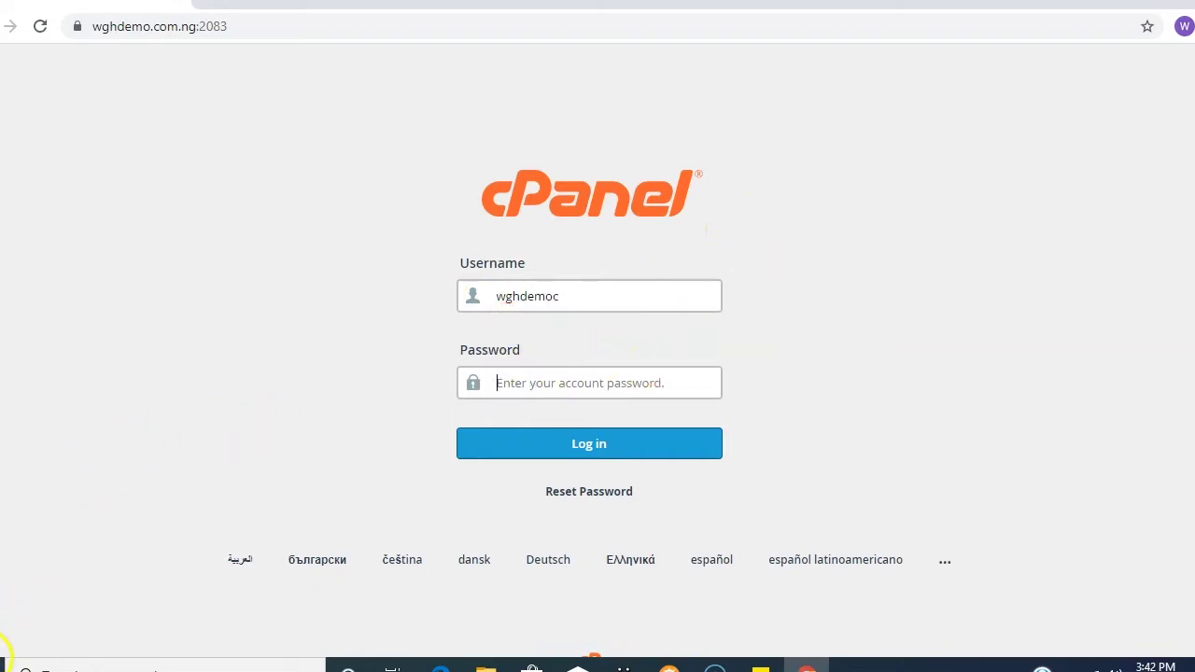
left_click(527, 383)
key("ctrl+v")
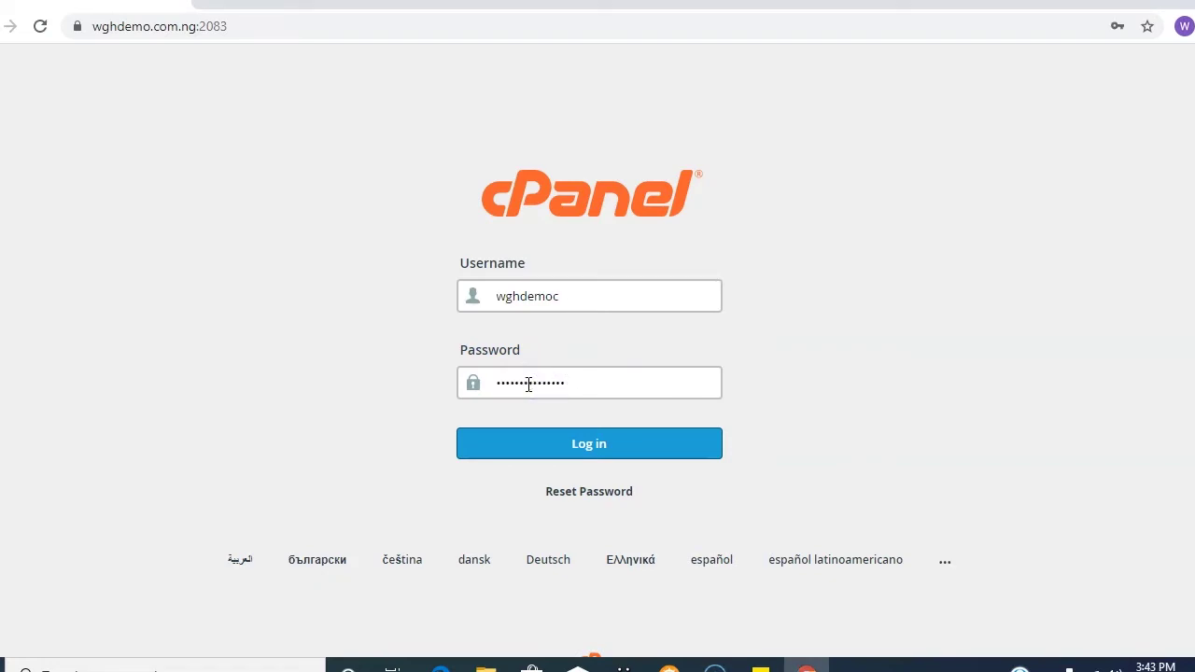
left_click(529, 443)
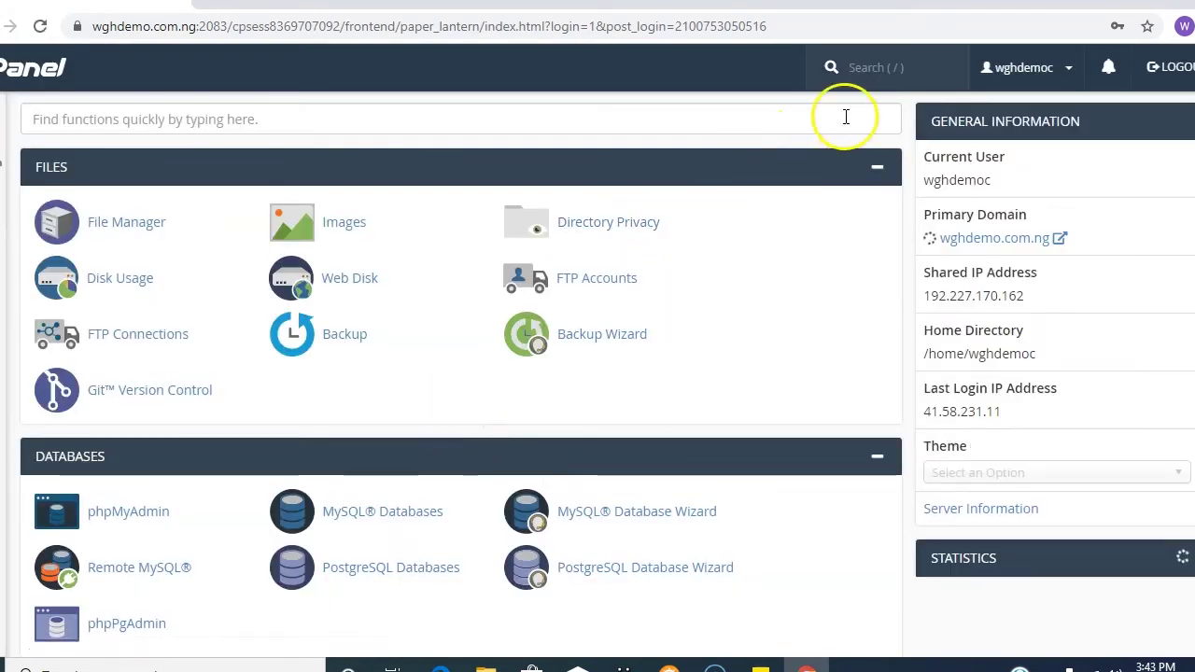
- Search cPanel for "soft" and open the Softaculous Apps Installer in a new tab, switching to it
left_click(861, 71)
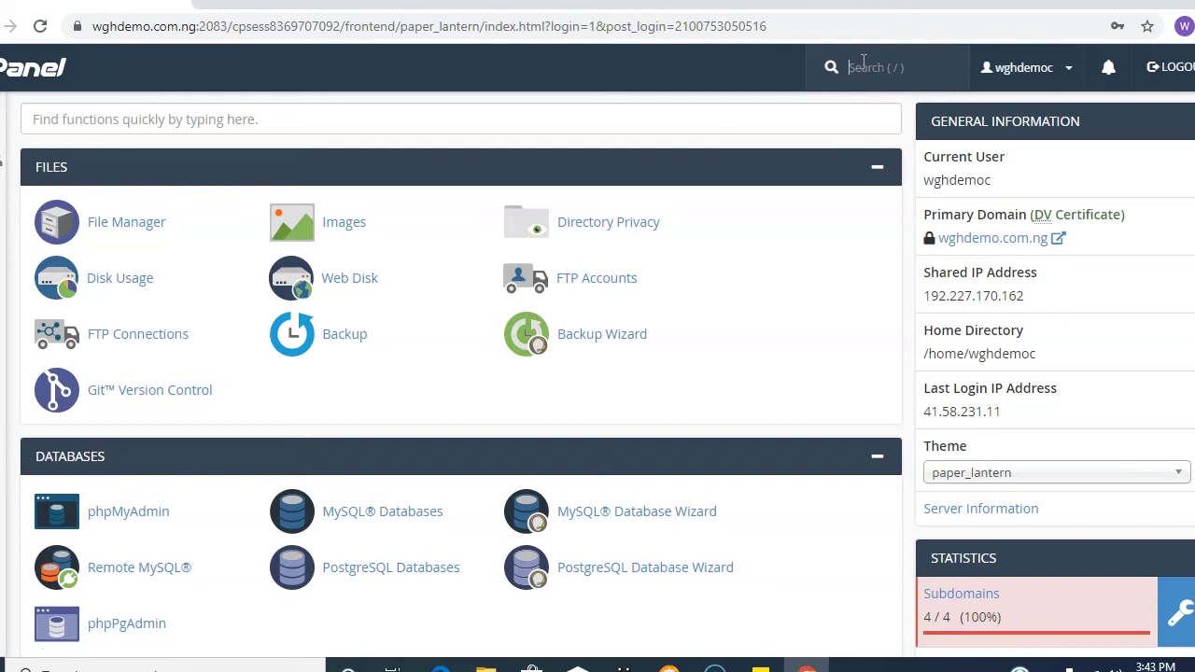
left_click(861, 73)
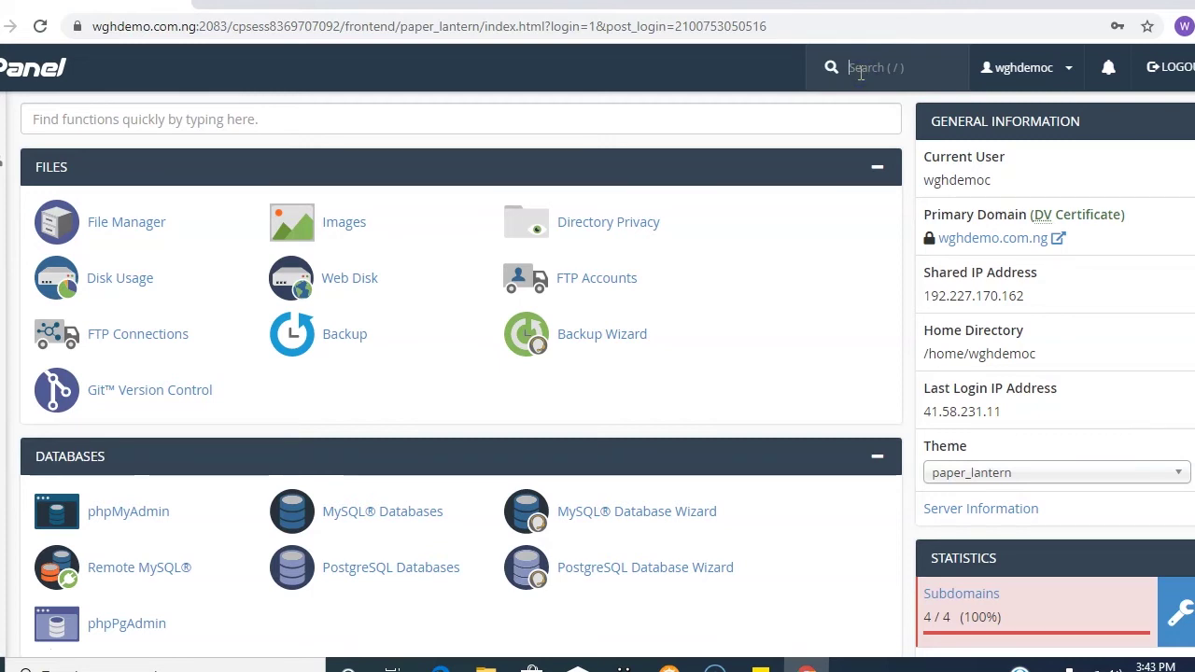
type("soft")
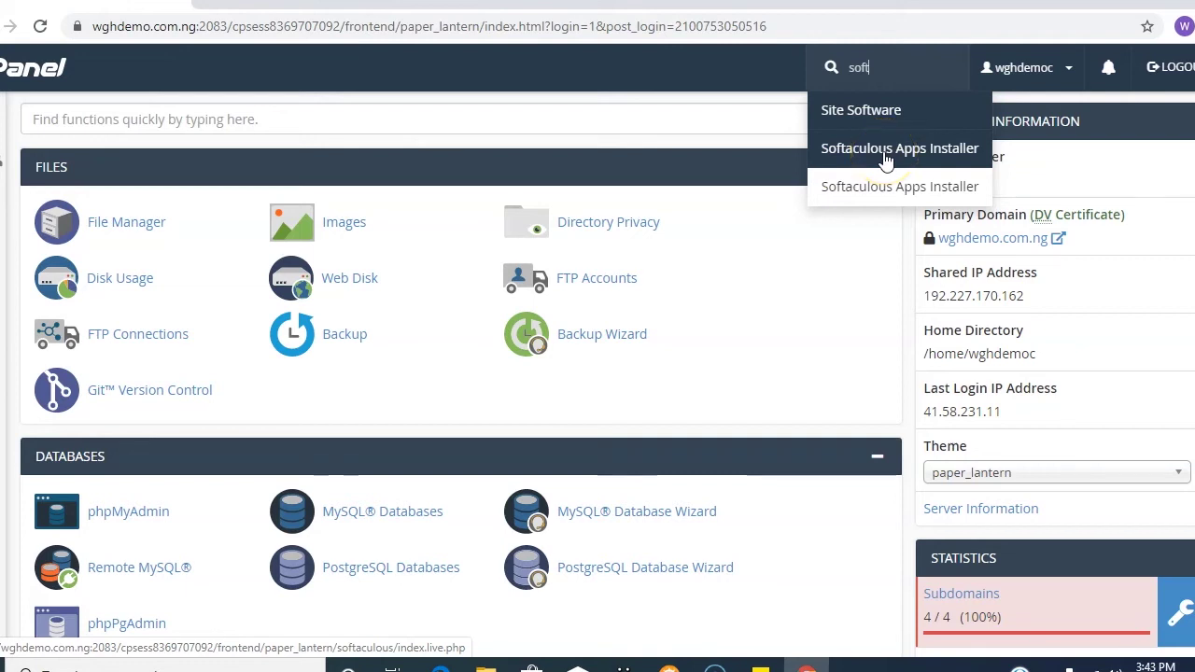
right_click(886, 158)
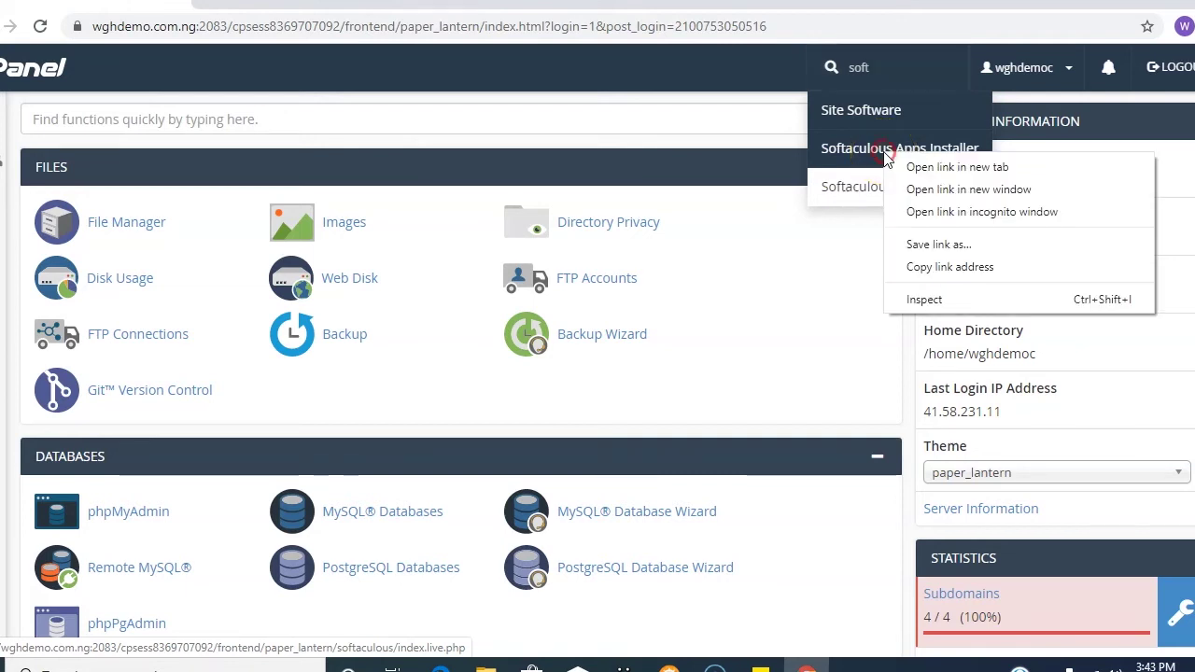
left_click(928, 174)
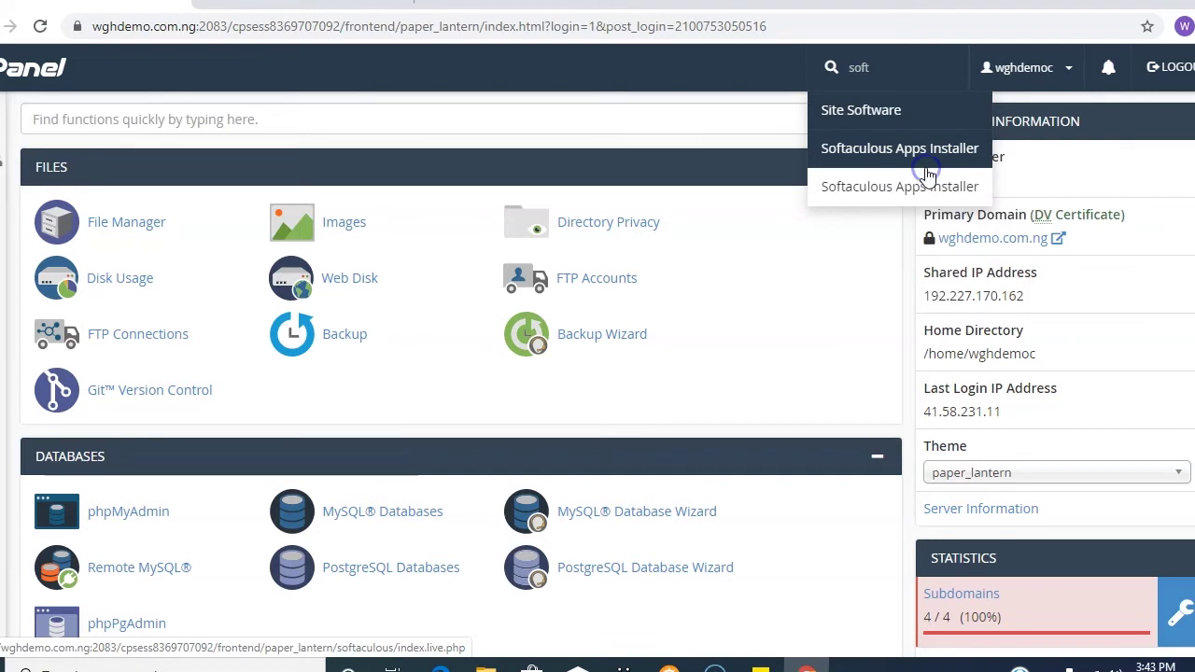
left_click(308, 9)
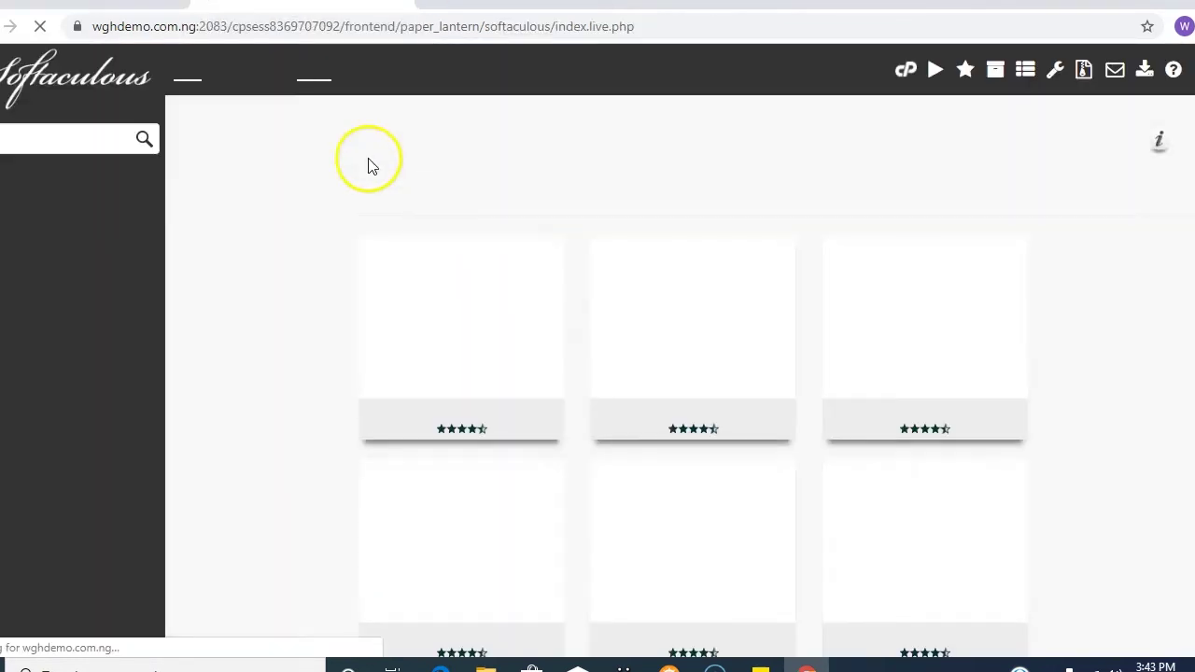
- Open the WordPress installation form from Softaculous's Top Scripts
mouse_move(494, 315)
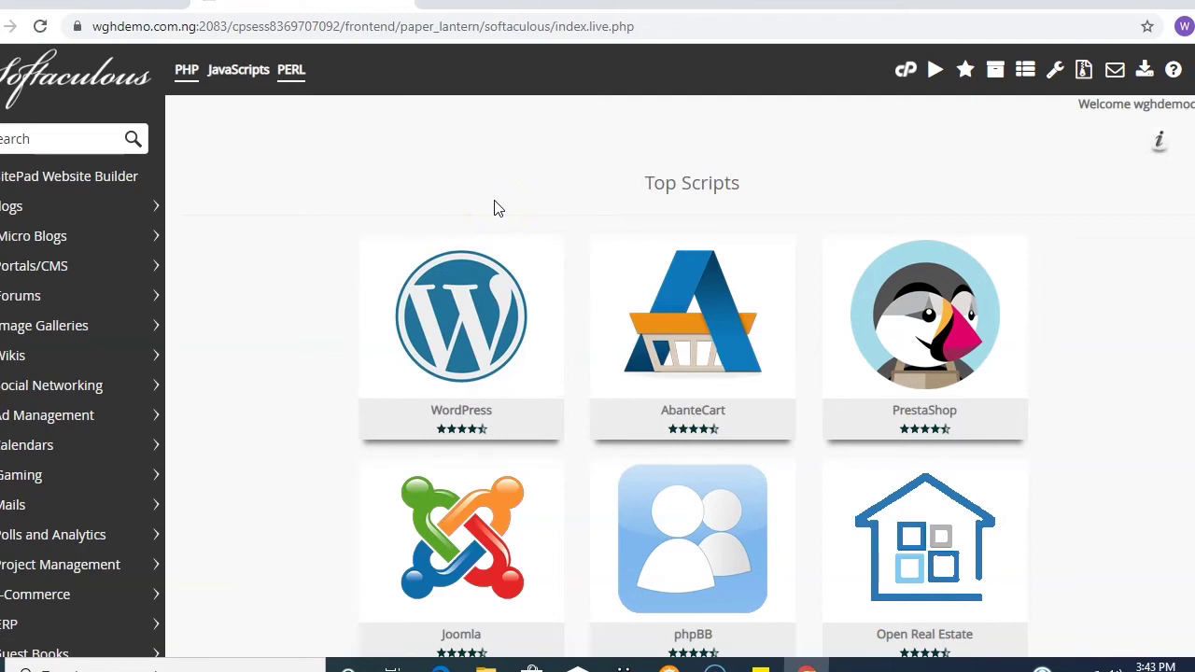
mouse_move(483, 279)
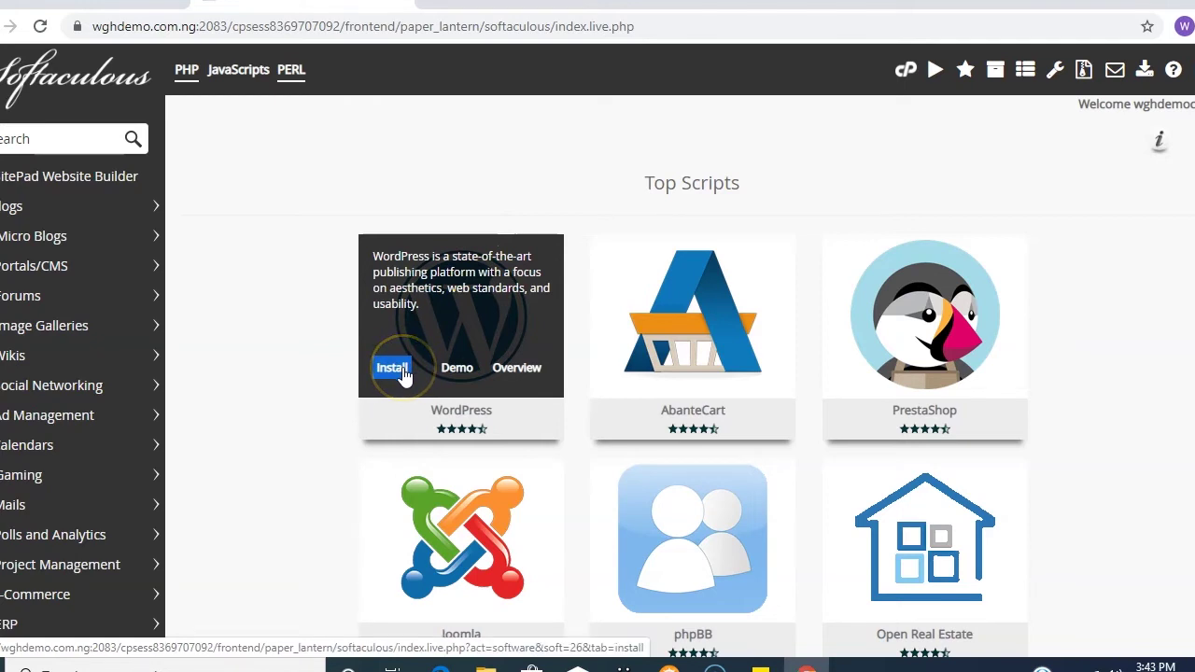
left_click(393, 368)
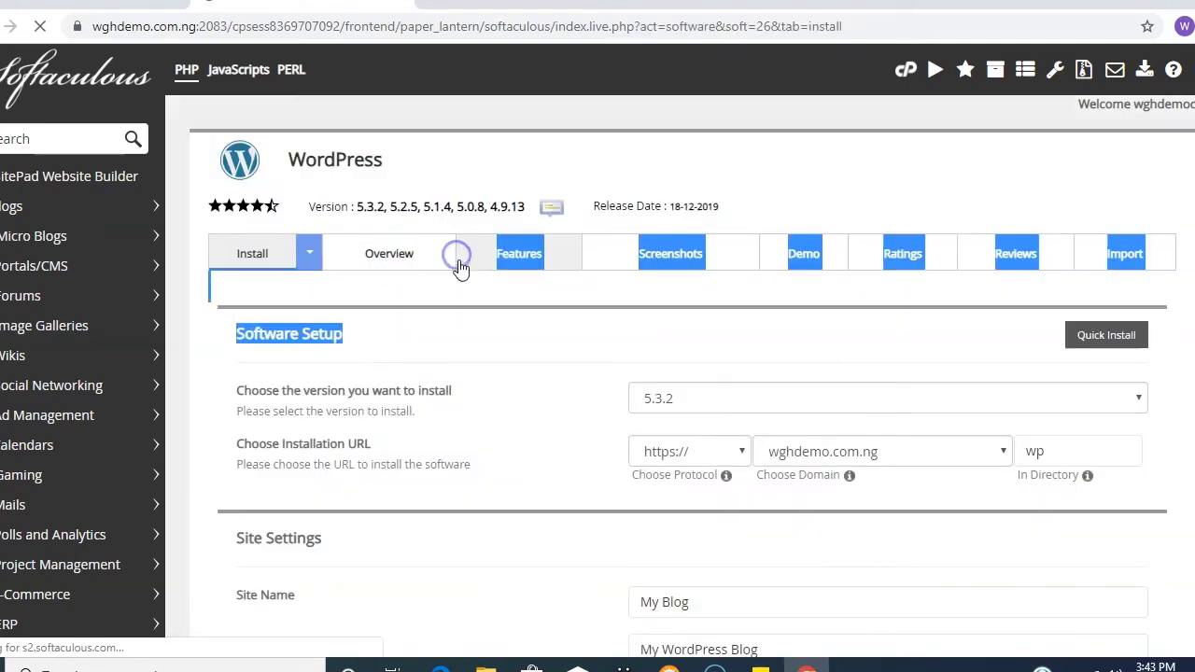
left_click(534, 331)
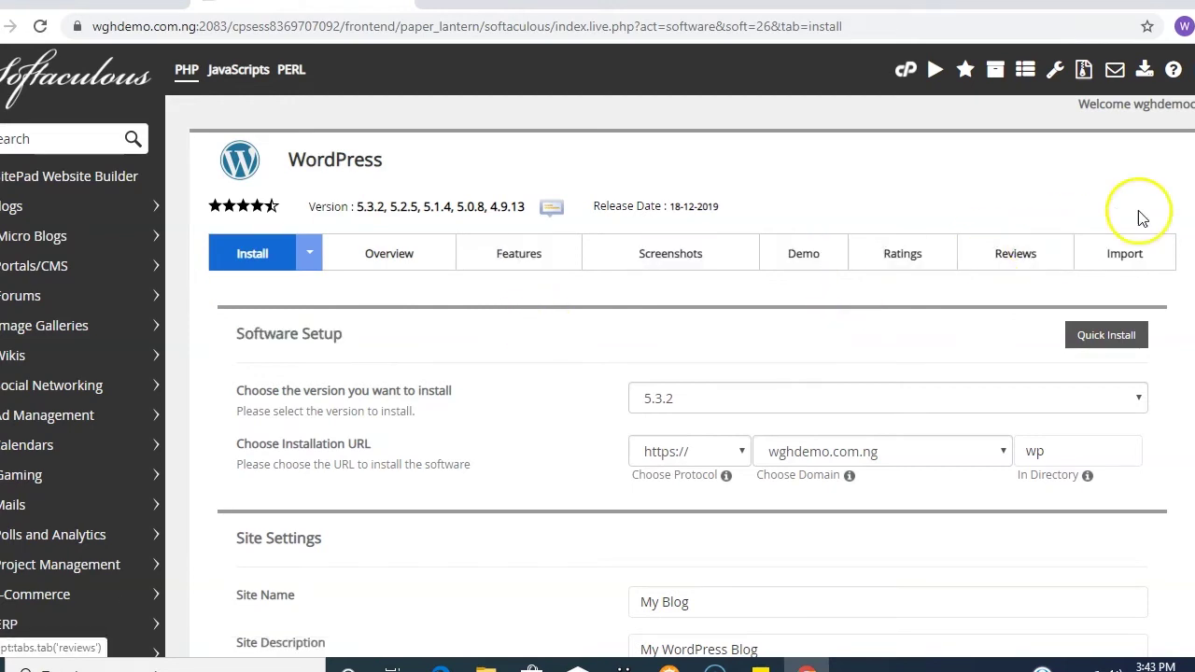
- Choose 5.3.2 as the WordPress version to install
scroll(752, 330, "down", 2)
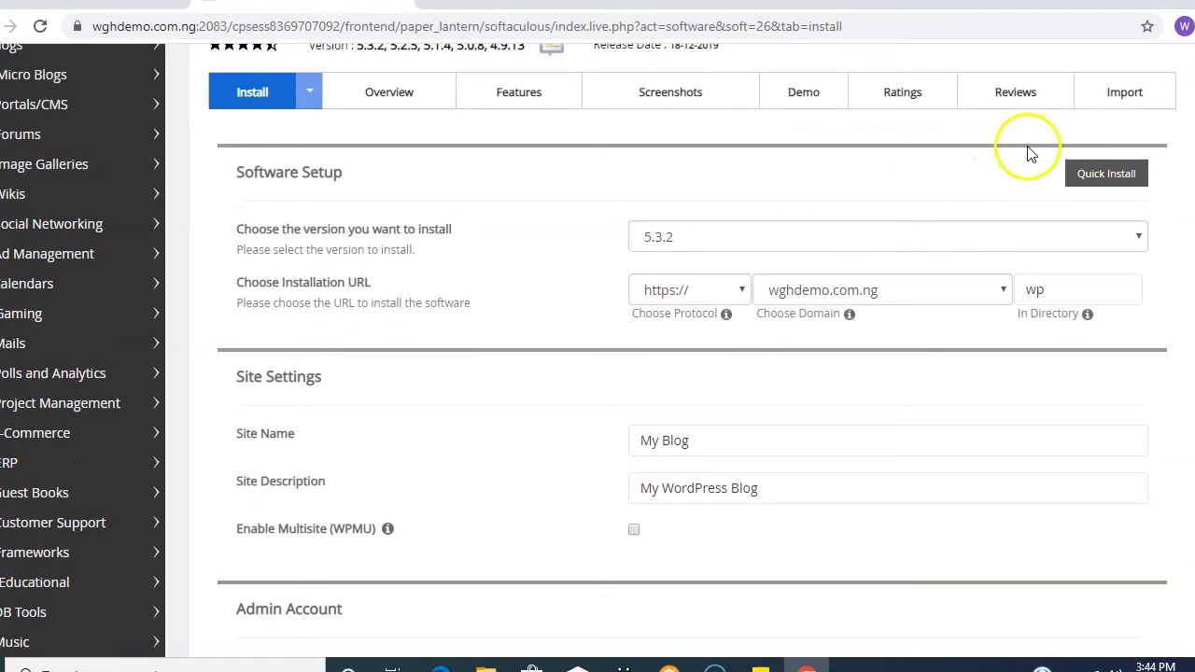
left_click(1138, 237)
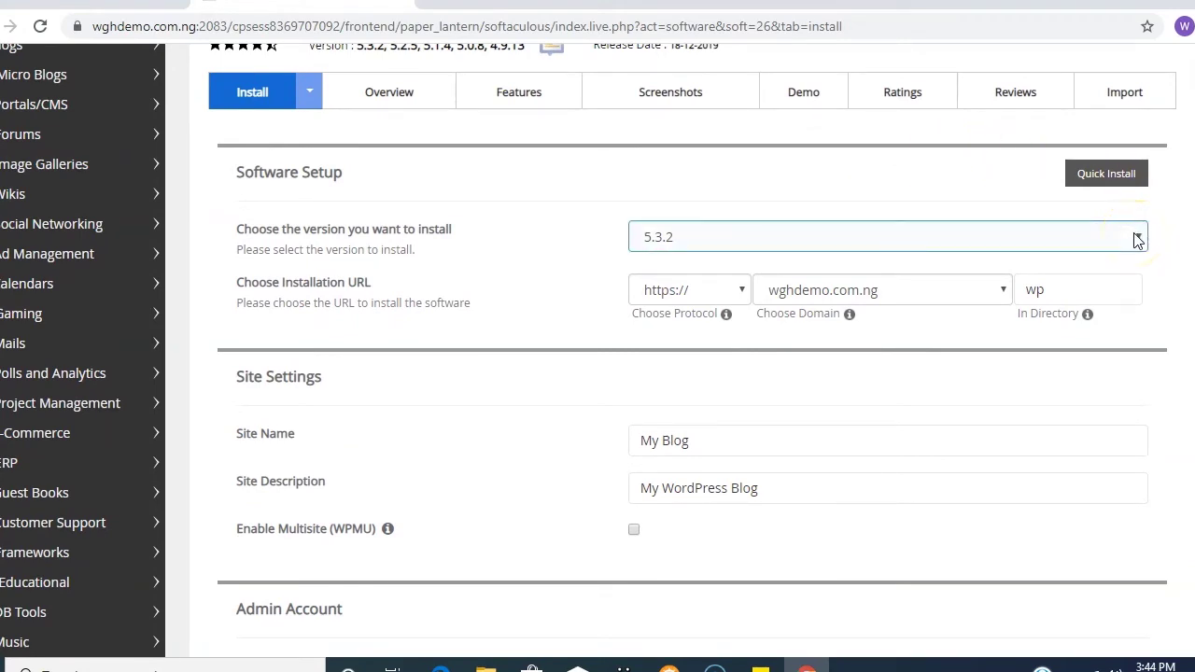
left_click(1138, 237)
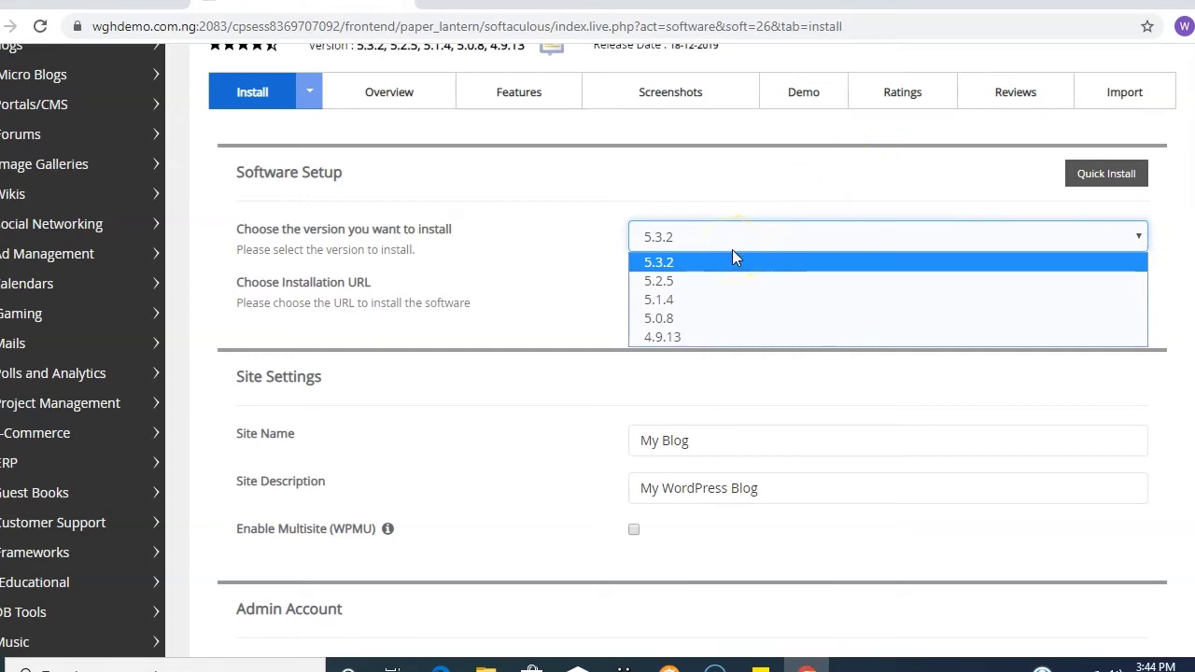
left_click(667, 265)
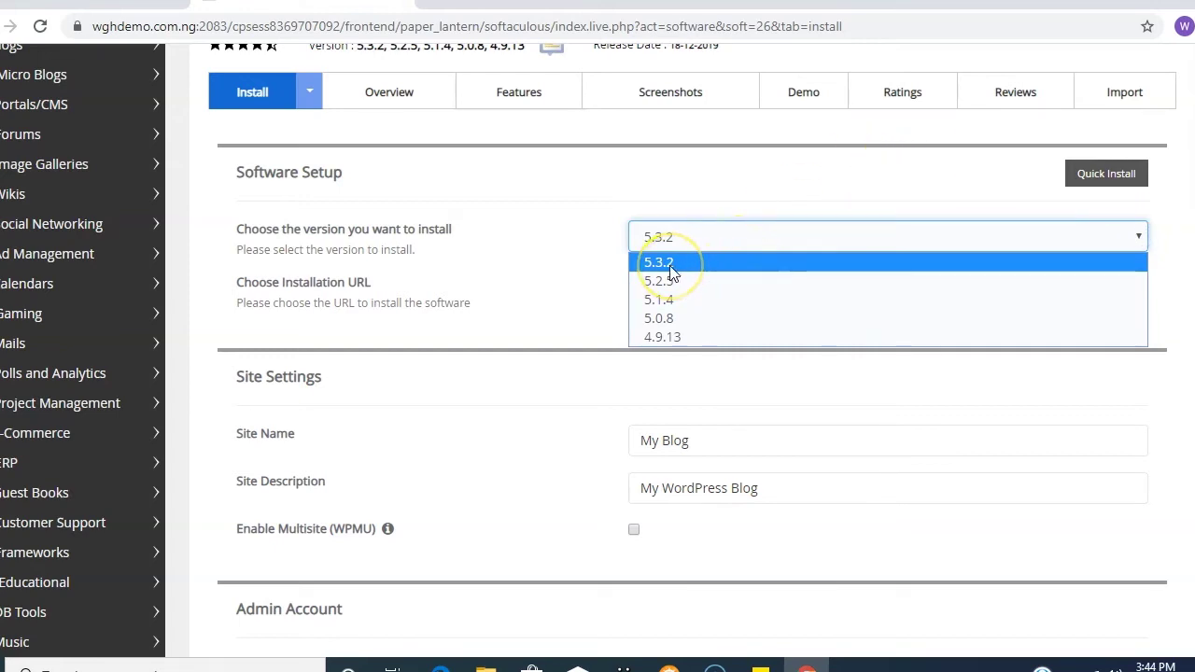
left_click(666, 264)
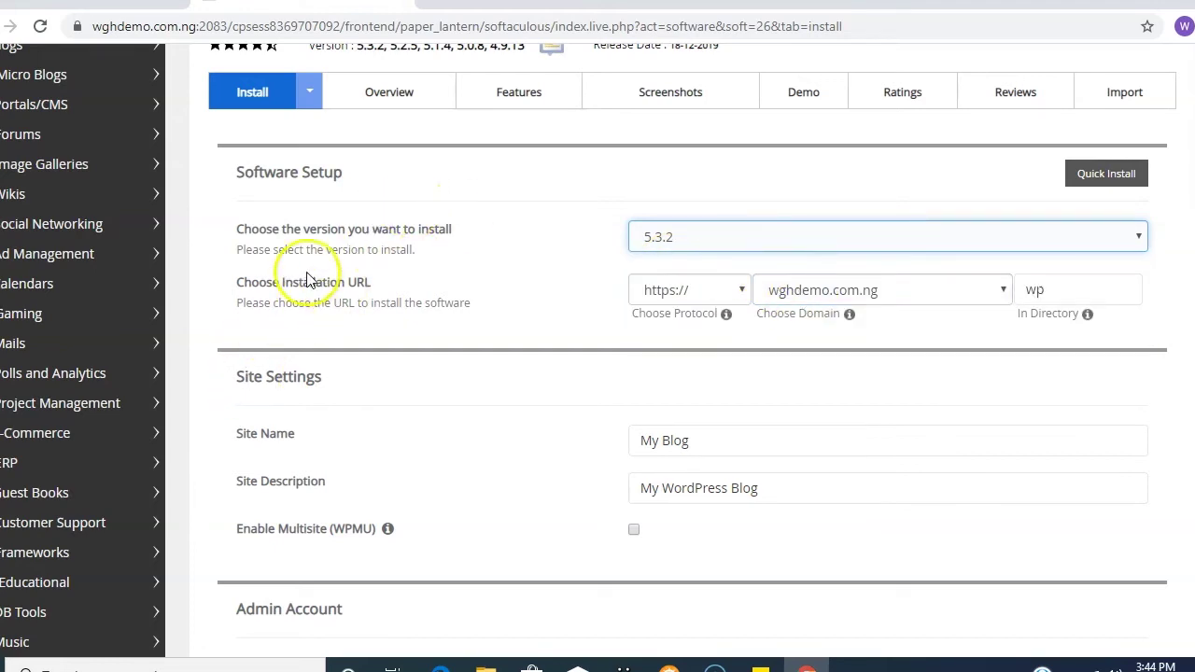
- Select wghdemo.com.ng as the installation domain and clear the installation directory so it is left blank
left_click(913, 297)
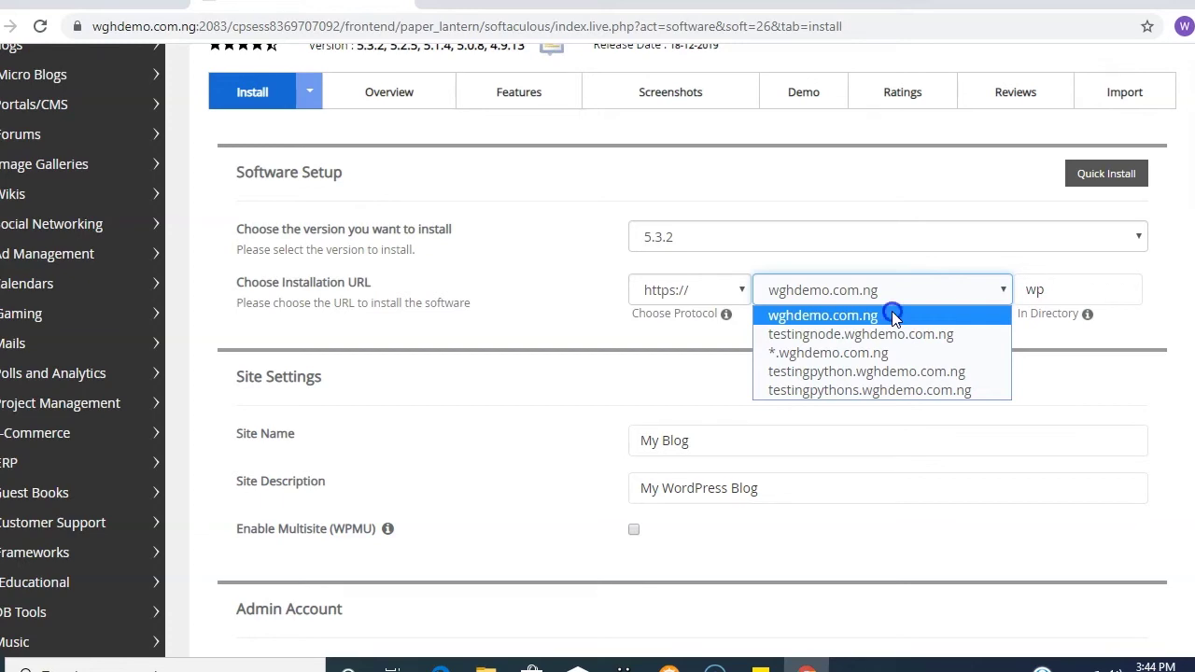
left_click(893, 315)
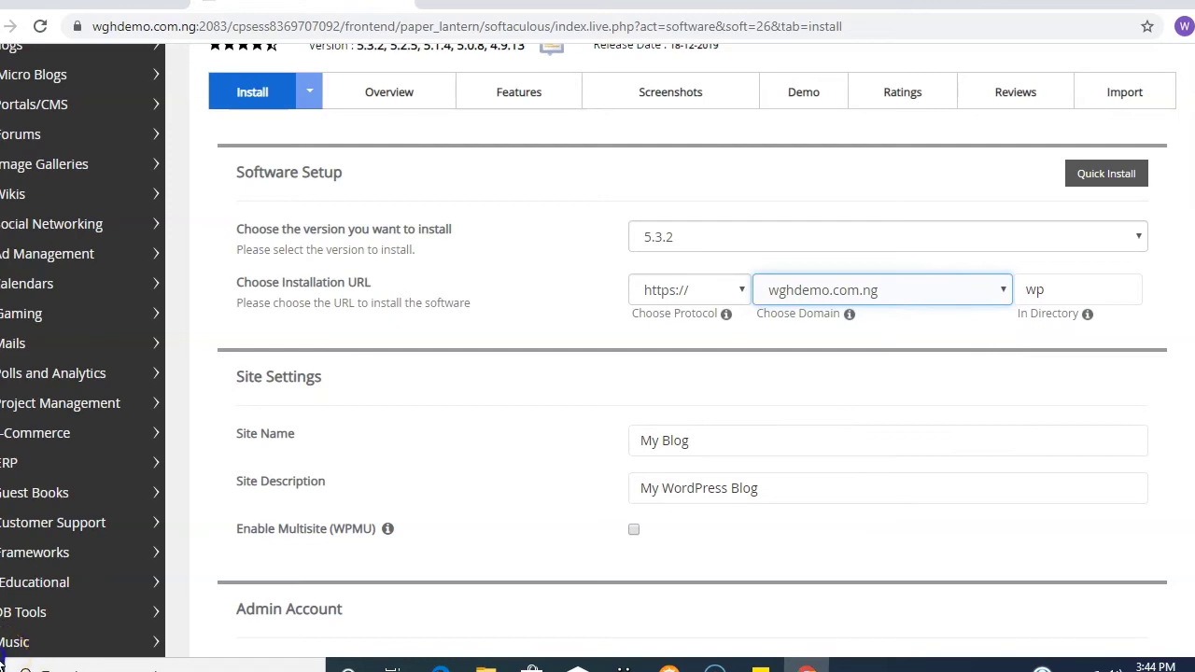
left_click(1044, 291)
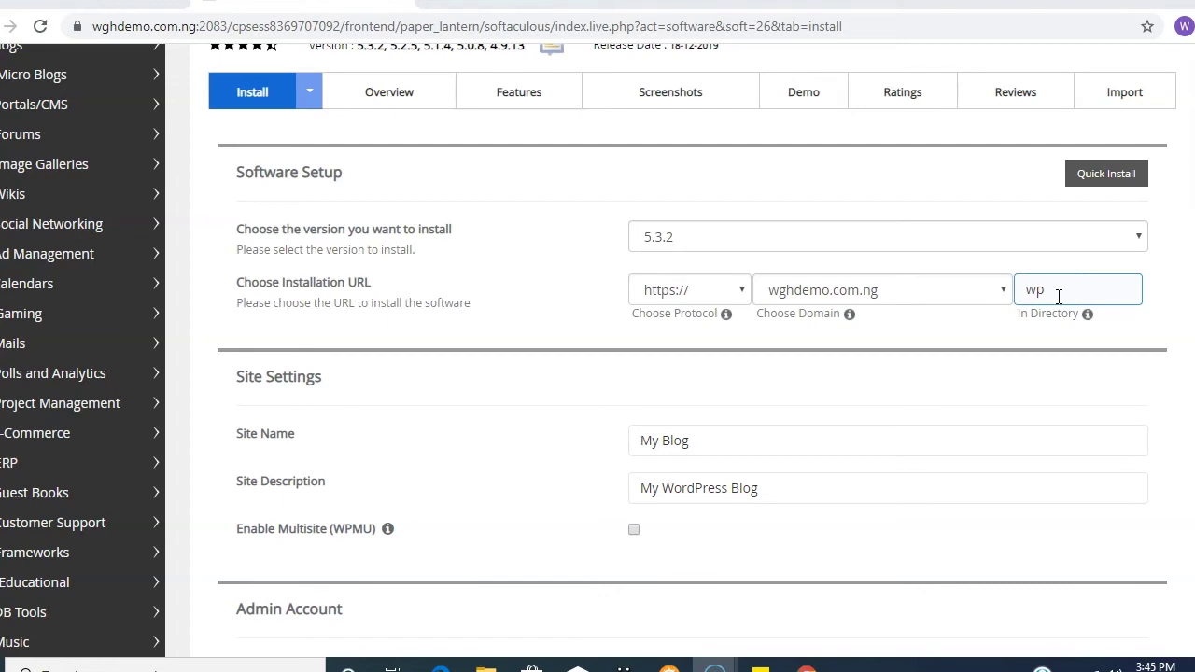
left_click(1018, 343)
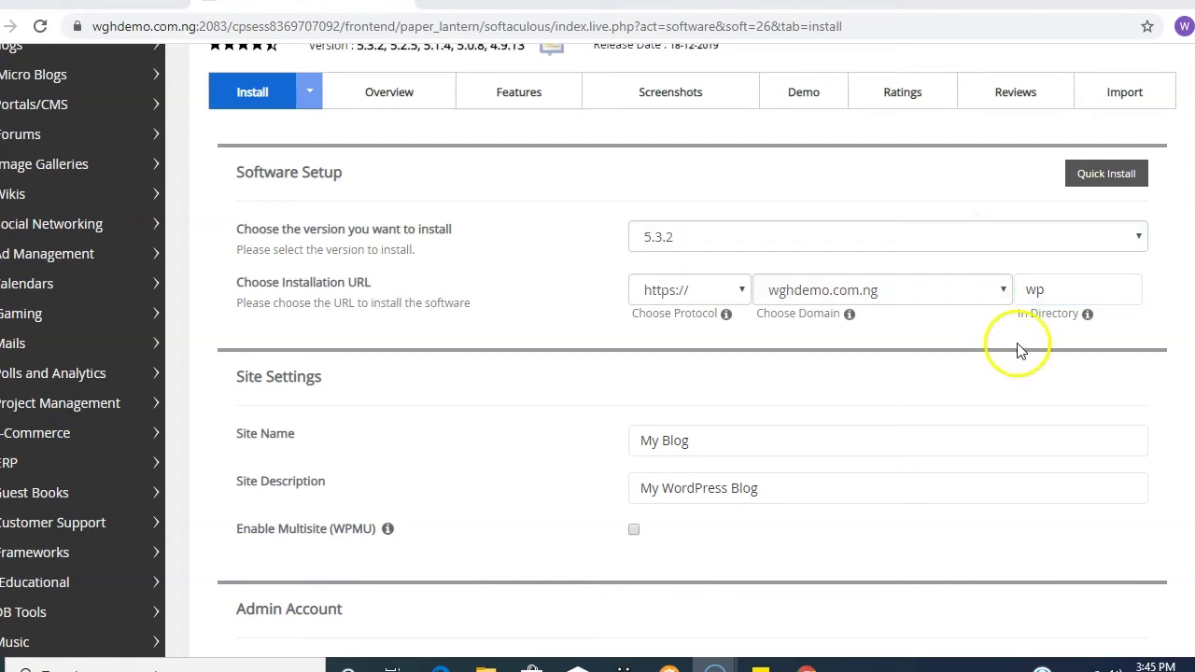
left_click(1058, 303)
left_click(1062, 291)
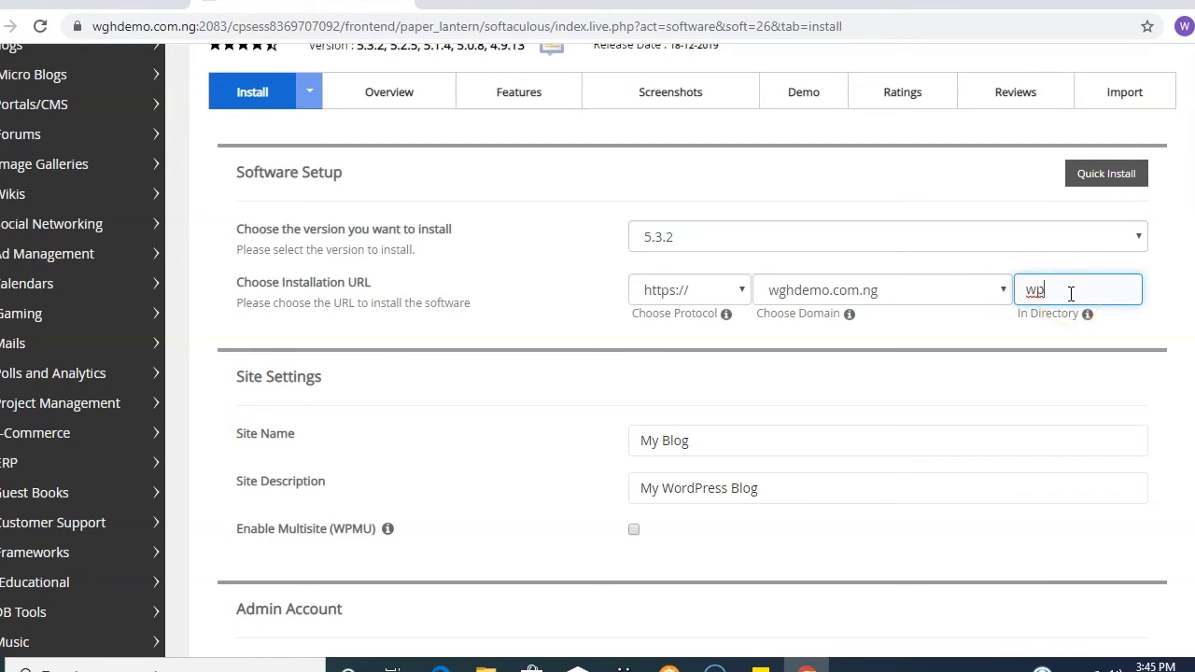
key("BackSpace")
key("BackSpace")
scroll(597, 355, "down", 2)
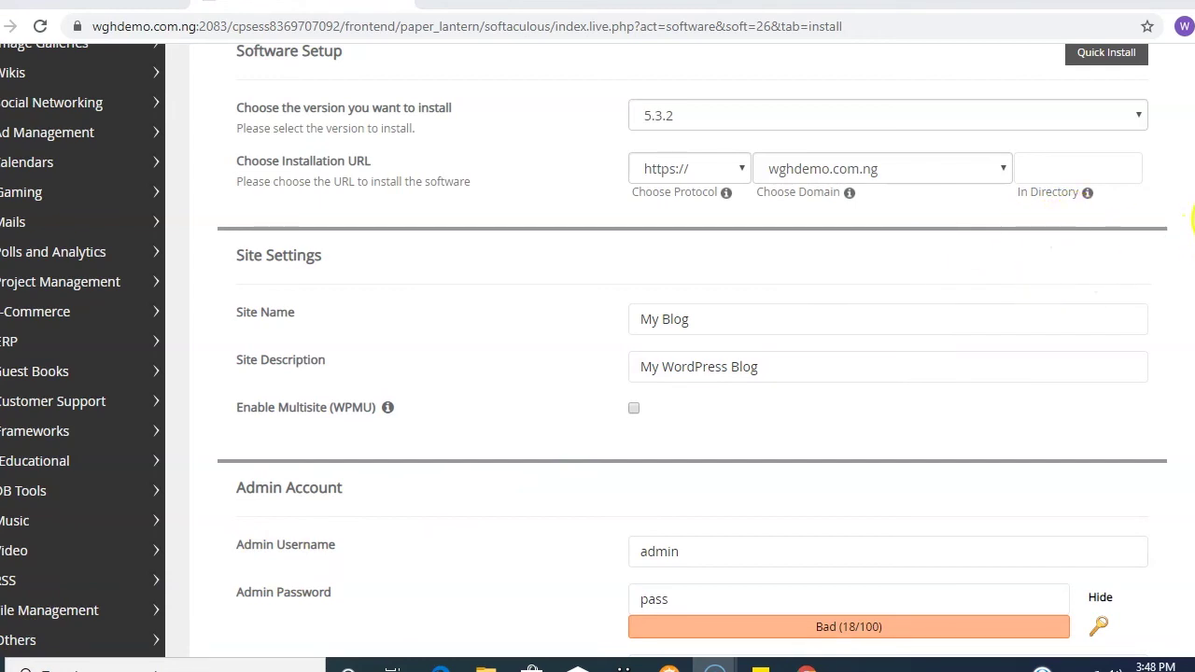
scroll(1192, 219, "down", 3)
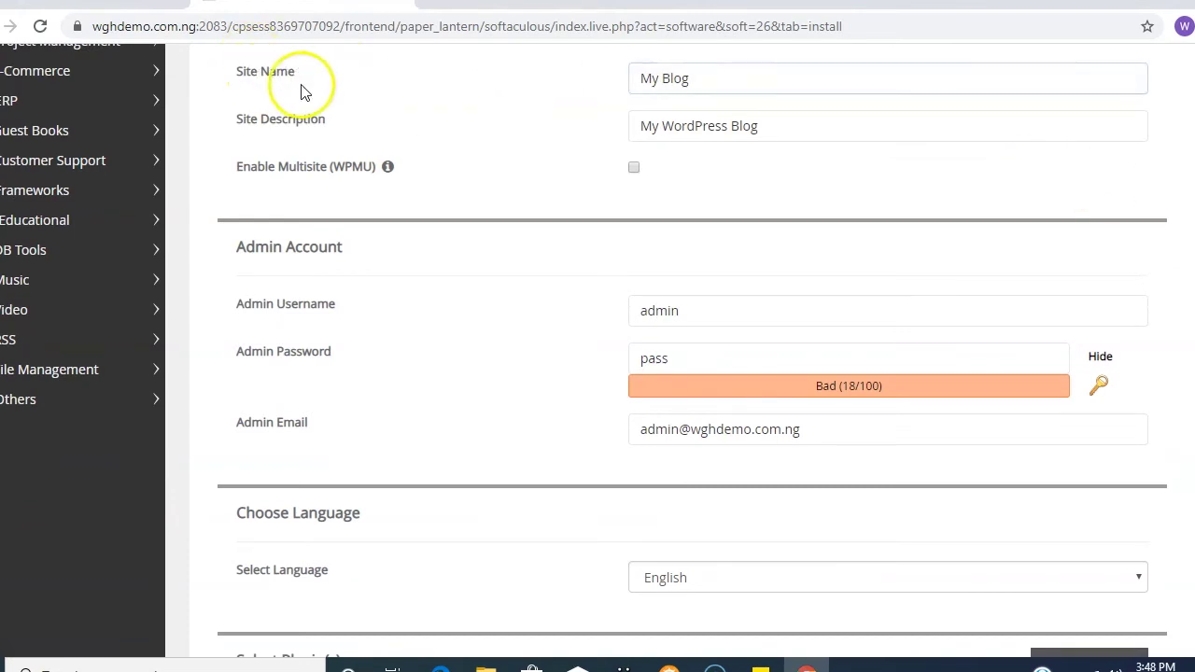
left_click(675, 80)
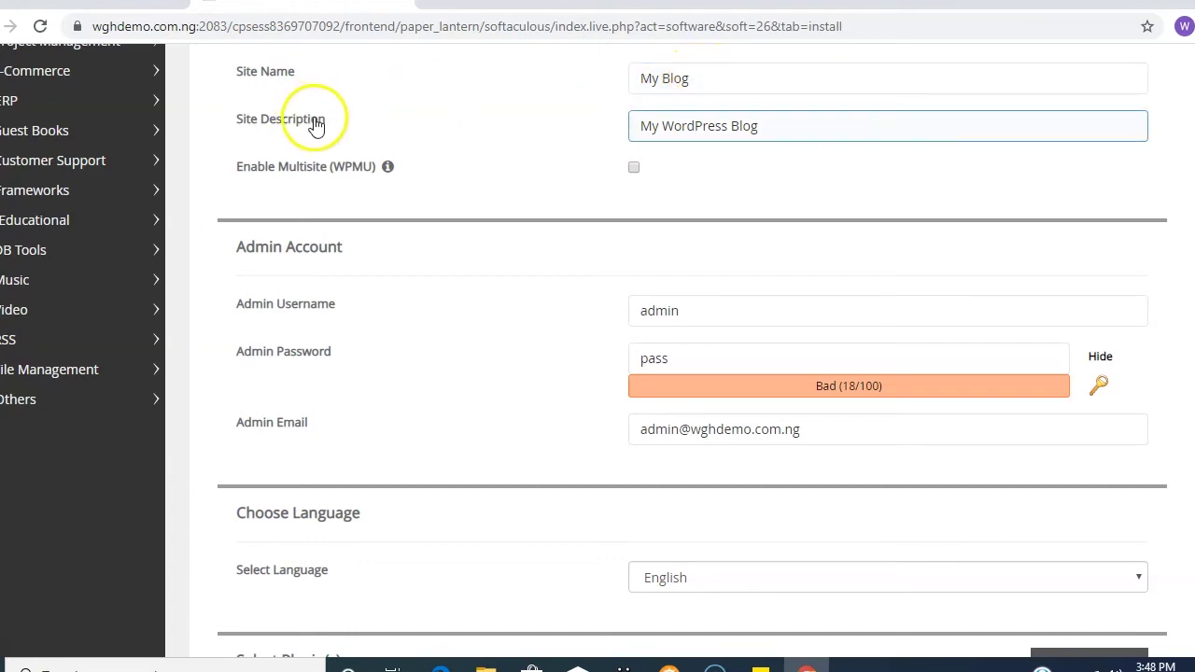
left_click(667, 125)
left_click(902, 168)
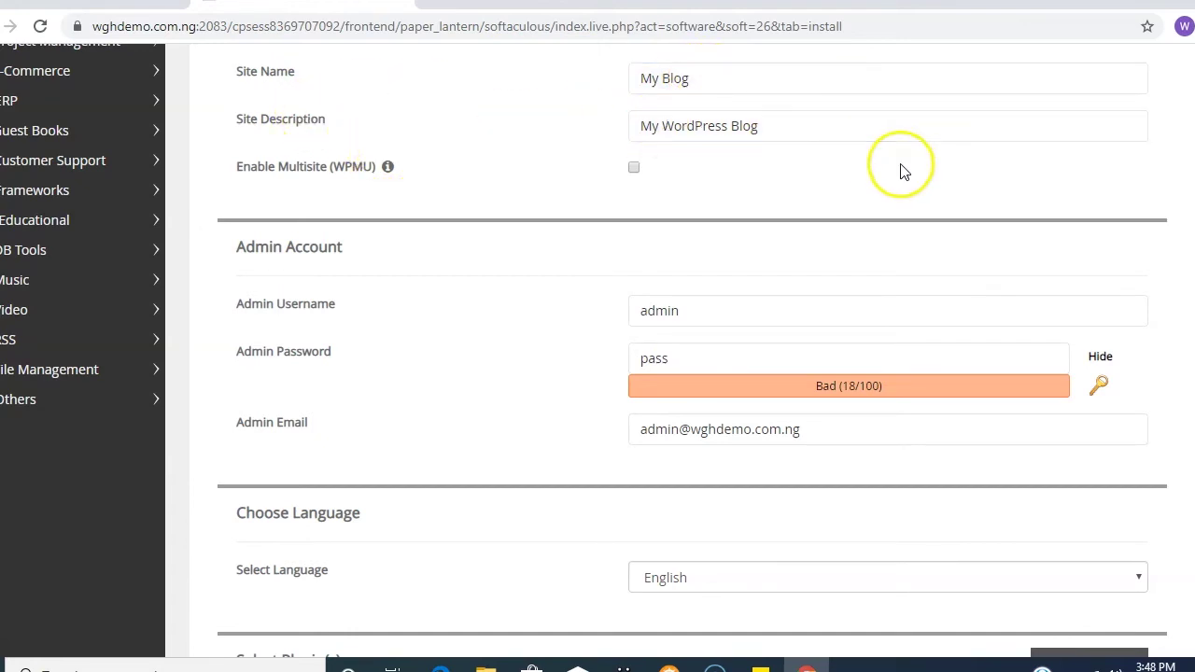
- Enter a password for the WordPress admin account, leaving the admin username as it is
scroll(598, 350, "down", 2)
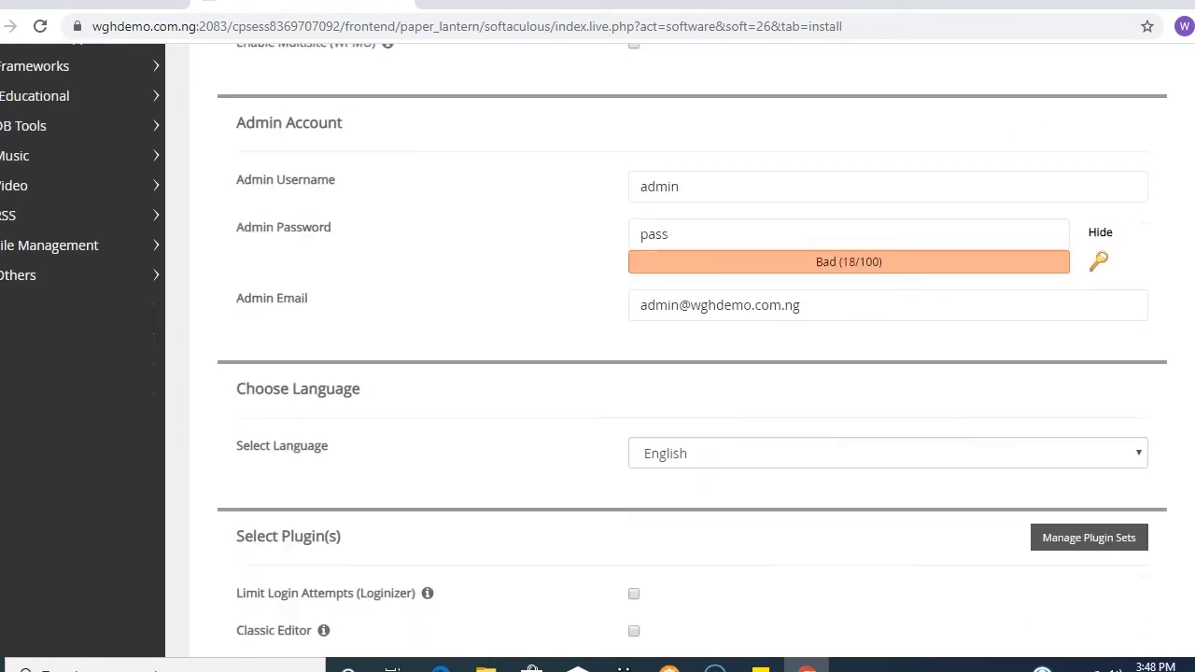
left_click(688, 187)
left_click(426, 121)
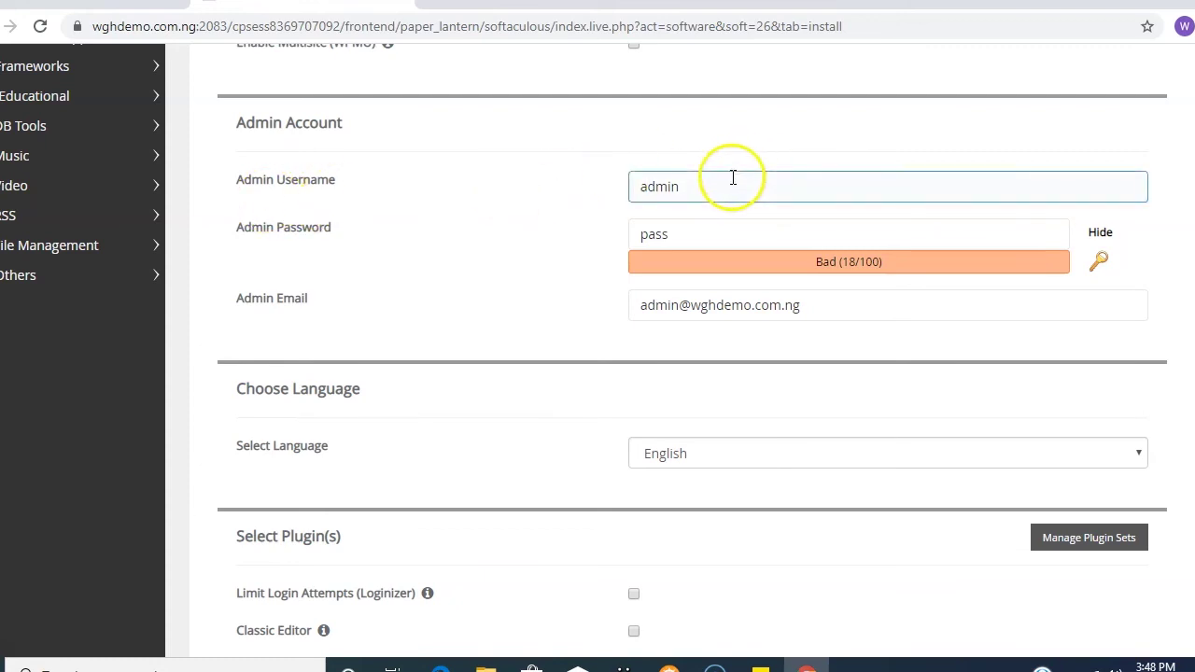
left_click(684, 237)
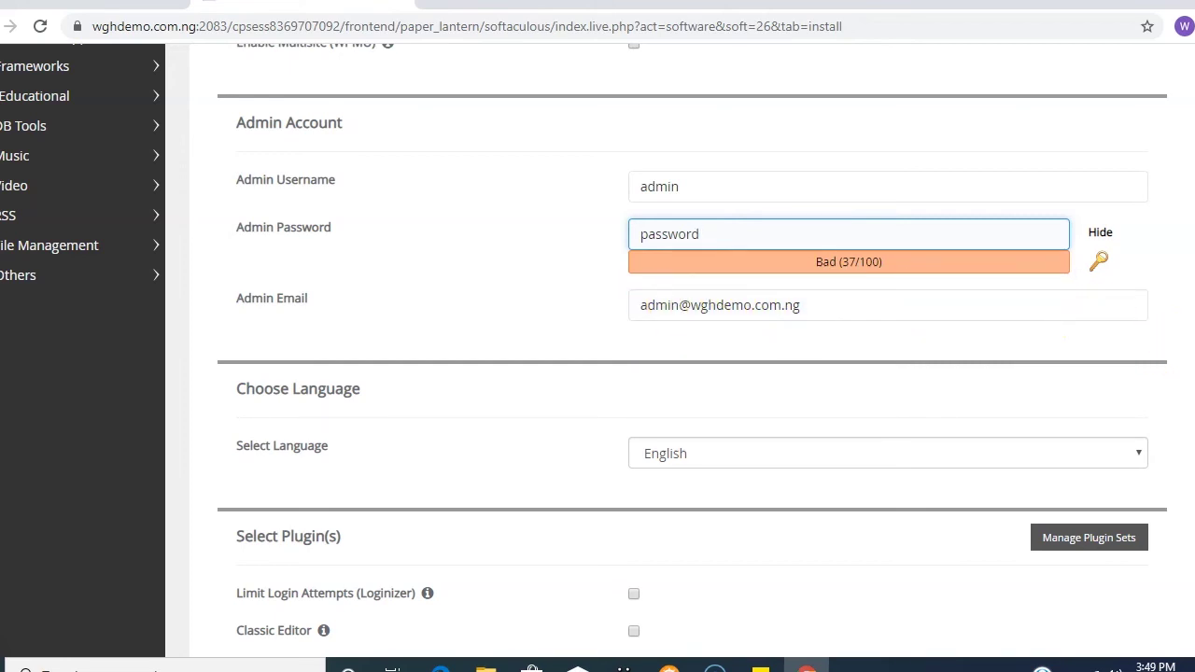
- Run the WordPress installation with English as the language and no optional plugins or theme selected
scroll(691, 354, "down", 2)
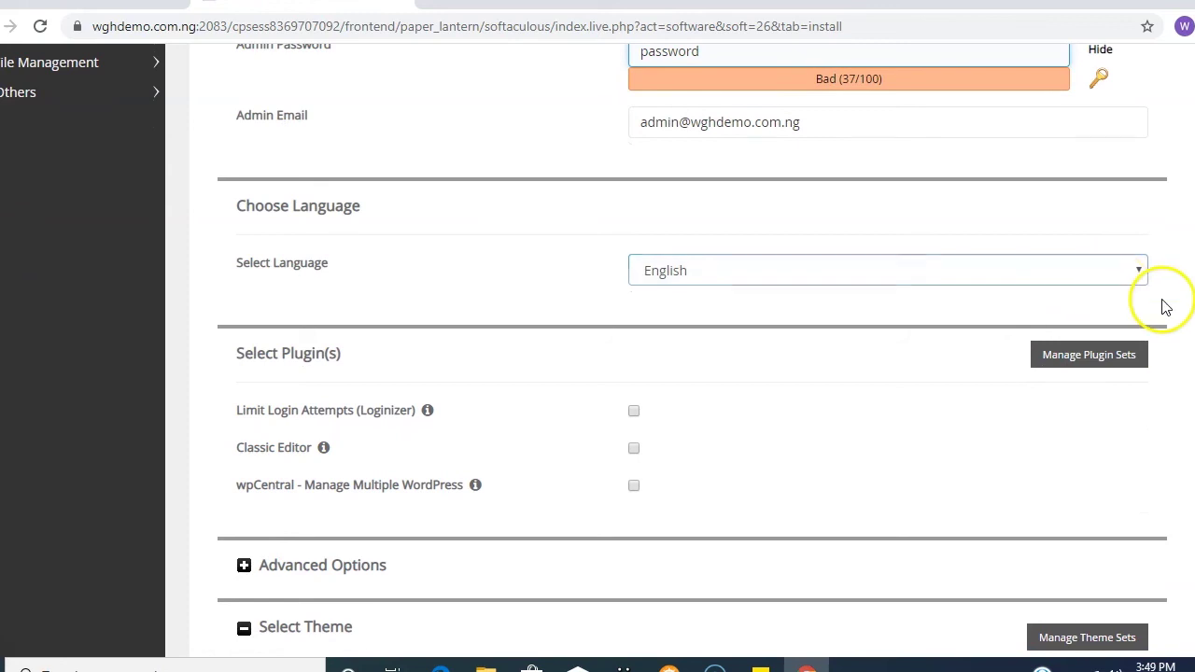
scroll(691, 355, "down", 5)
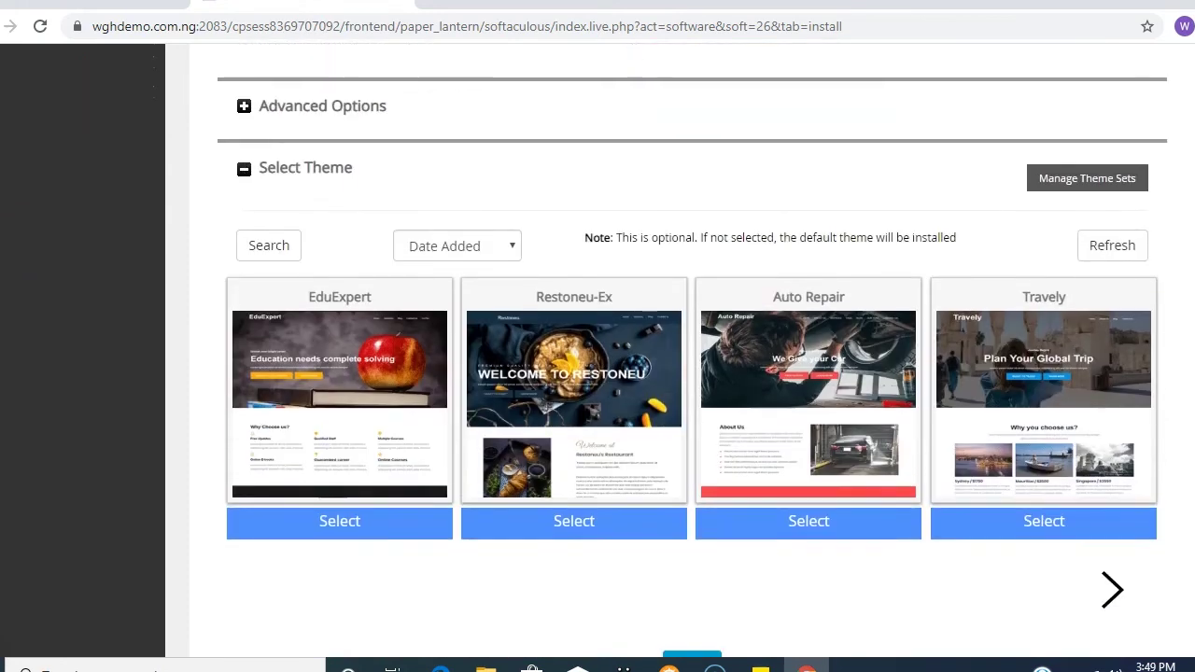
scroll(691, 355, "down", 2)
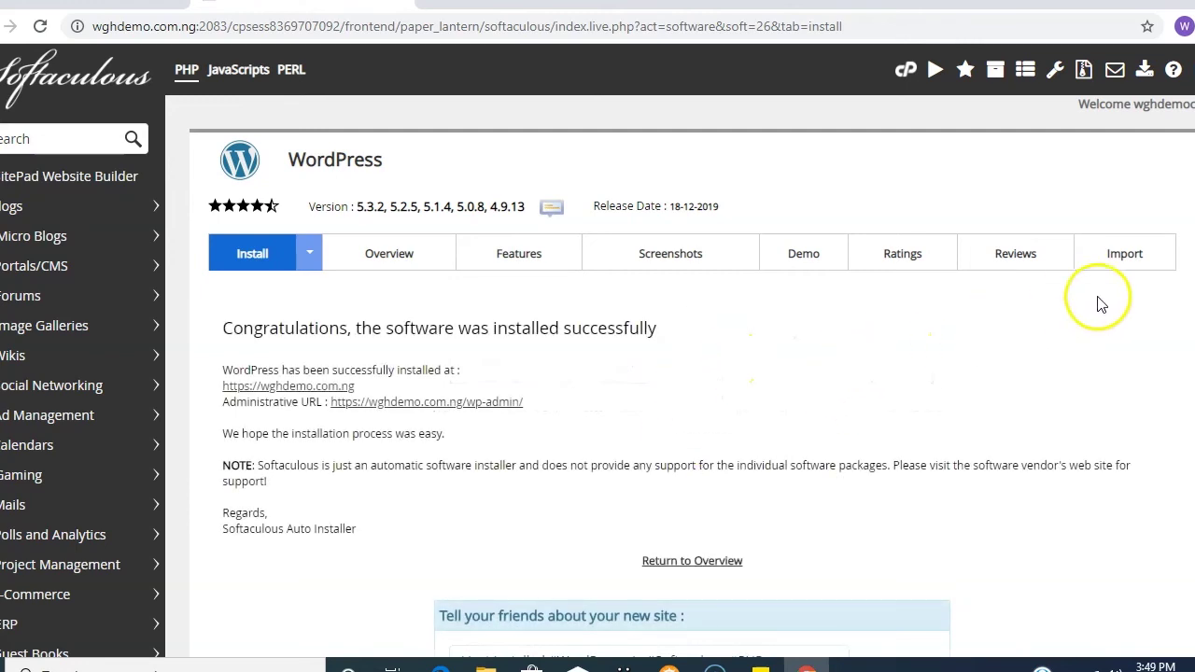
scroll(597, 350, "down", 1)
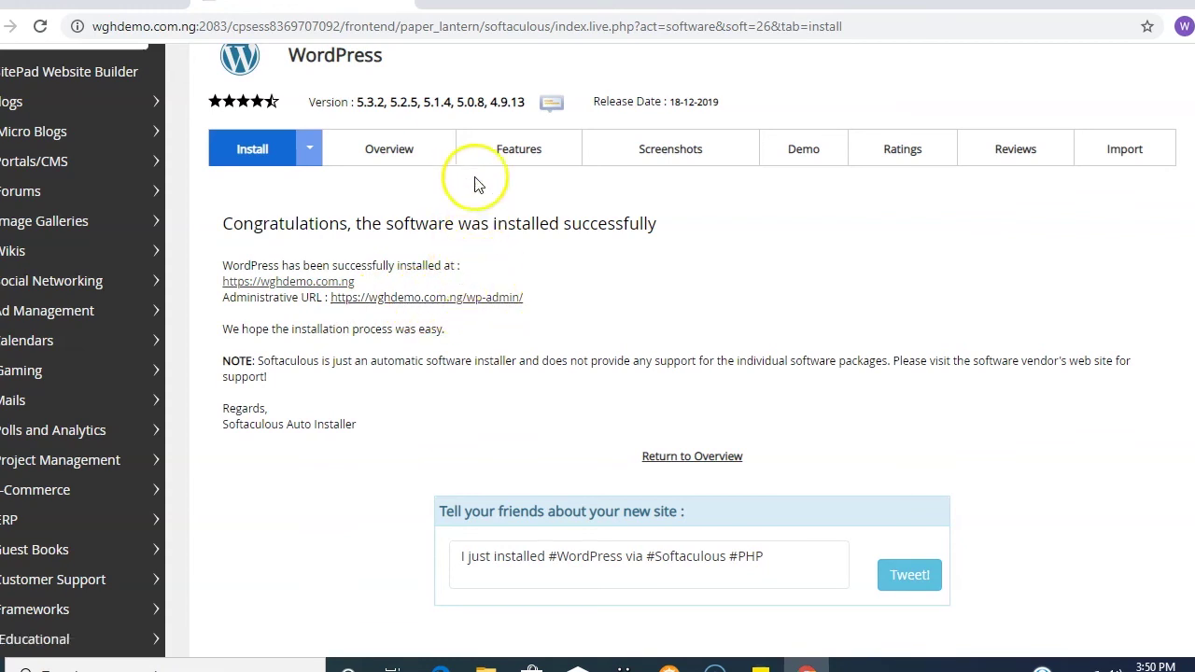
- Open wghdemo.com.ng in a new browser tab to check the installed site's front page
left_click(431, 4)
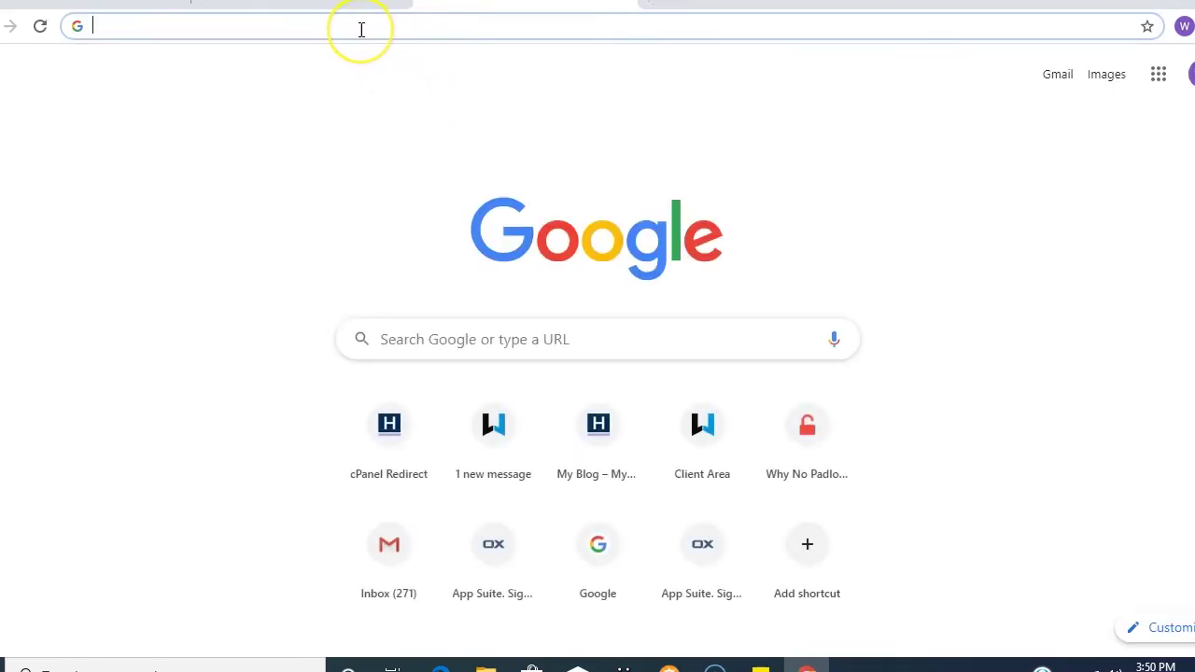
type("w")
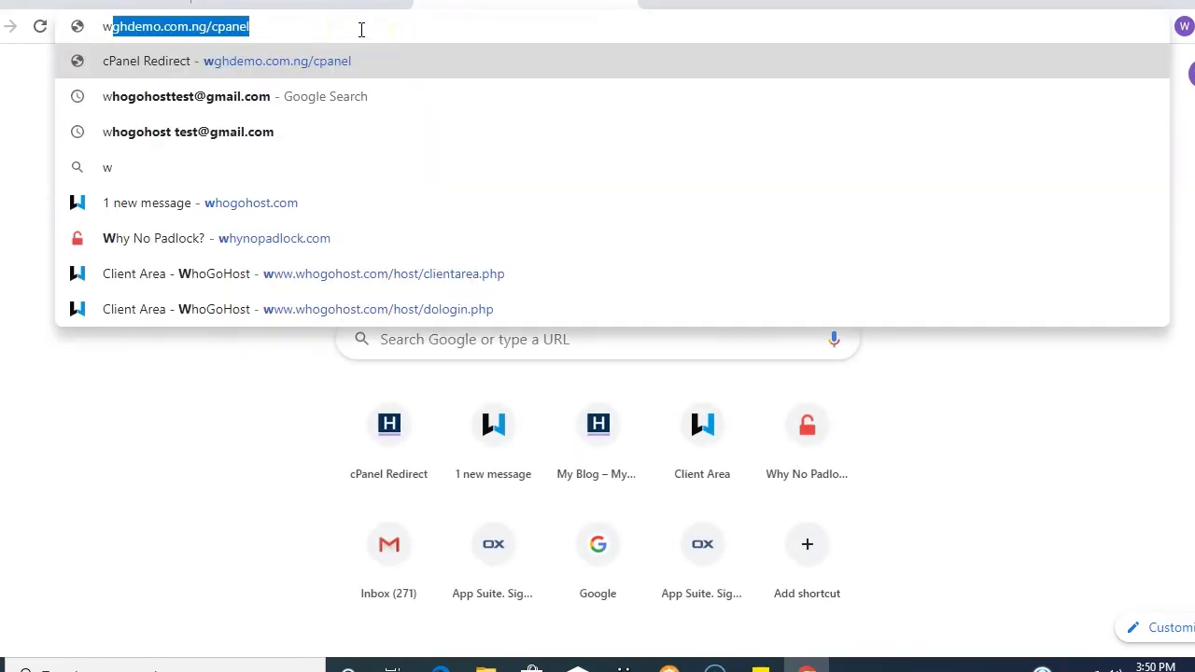
type("gh")
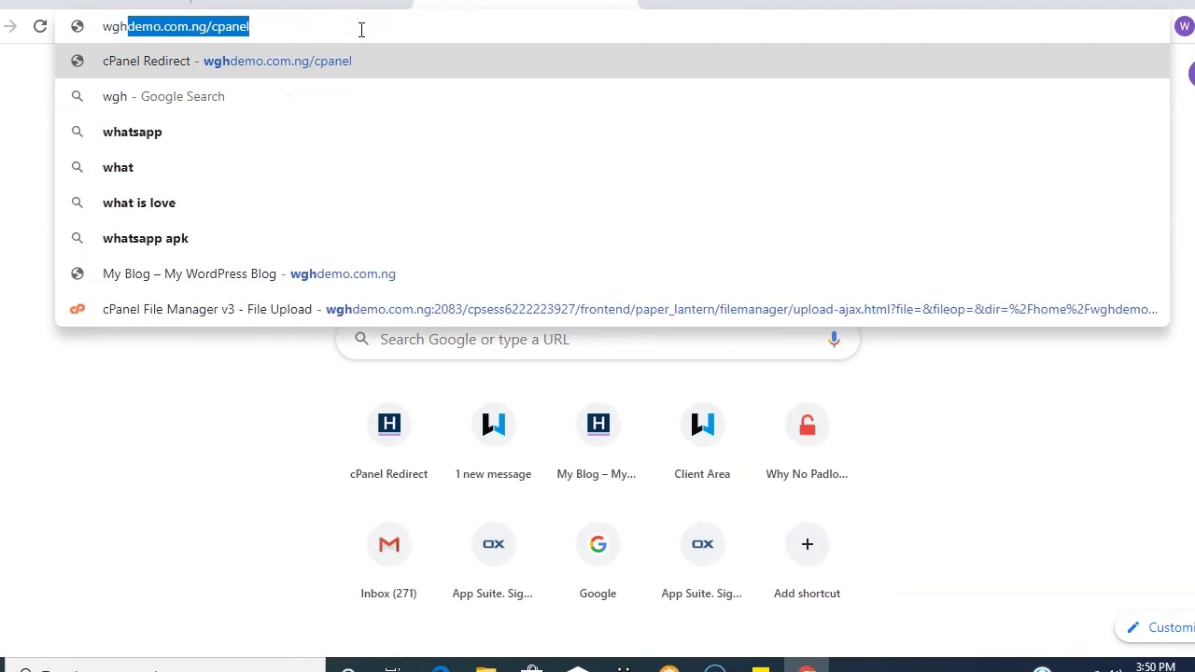
type("dem")
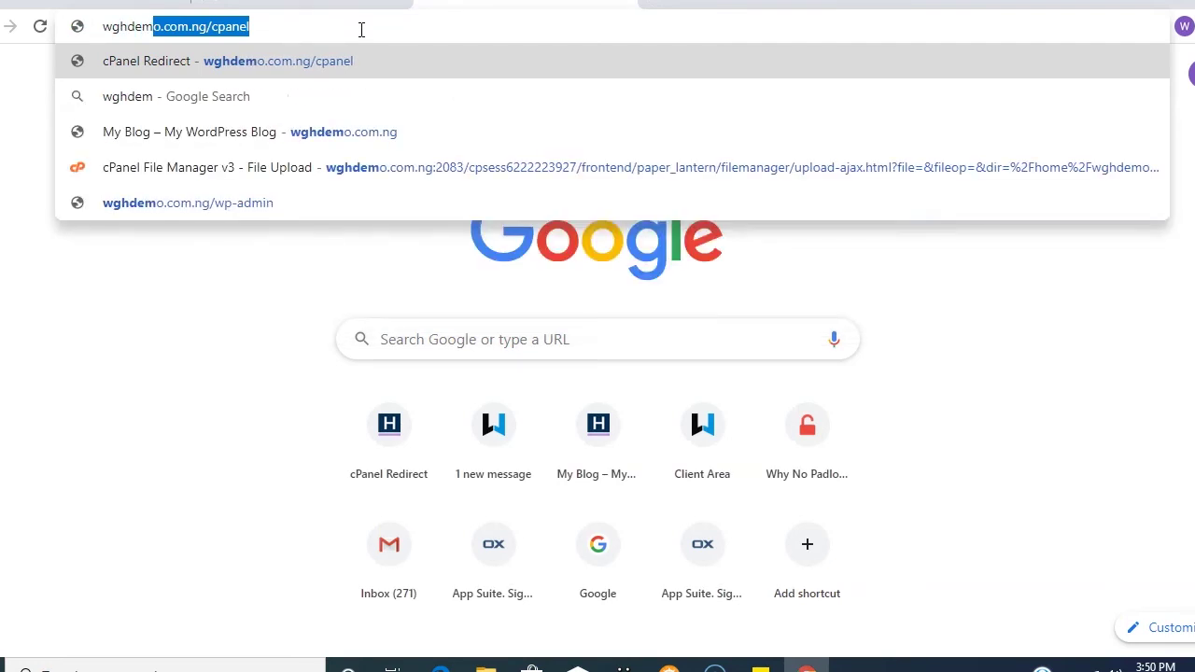
type("o.c")
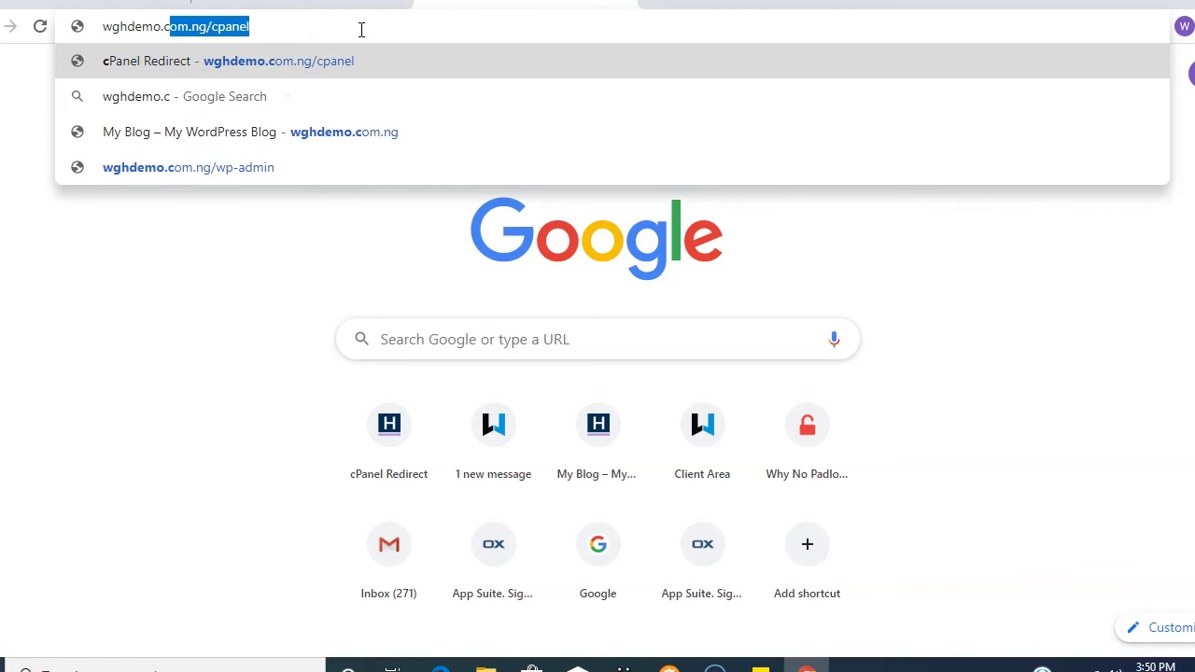
type("om.ng")
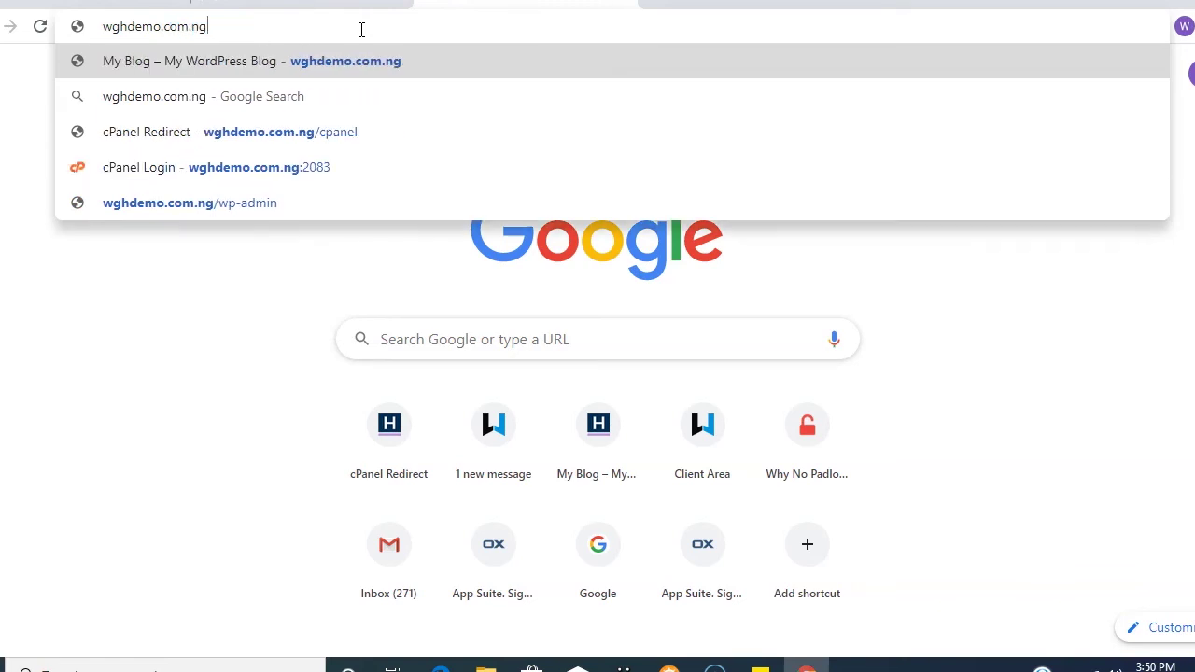
key("Return")
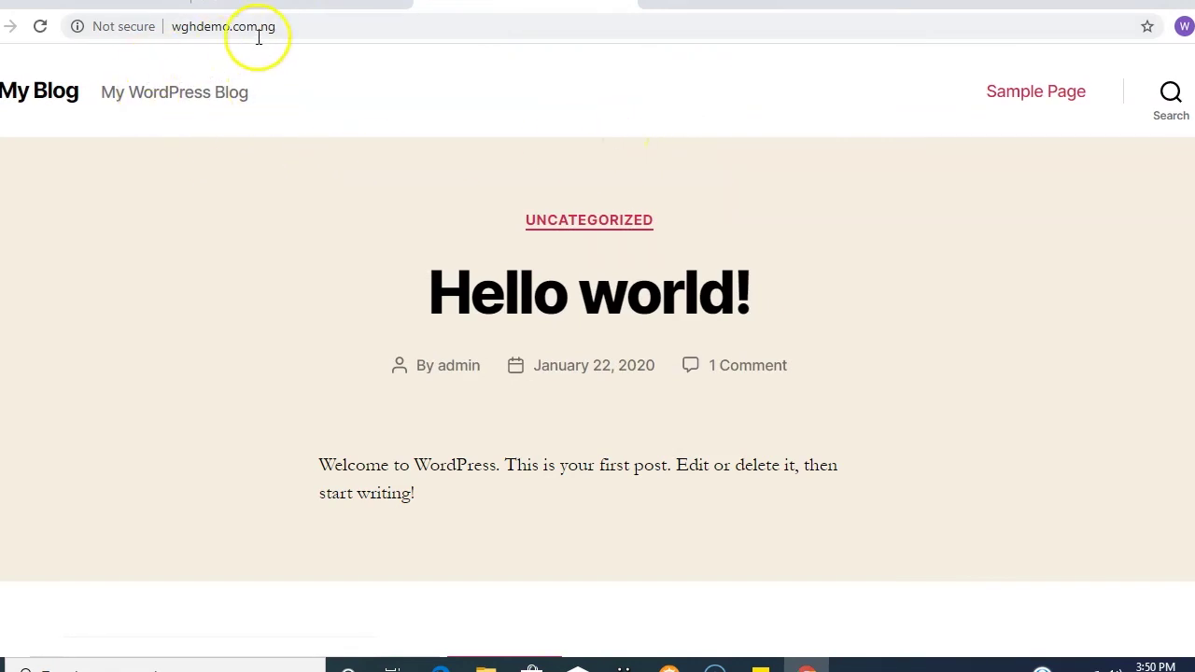
left_click(290, 29)
left_click(289, 29)
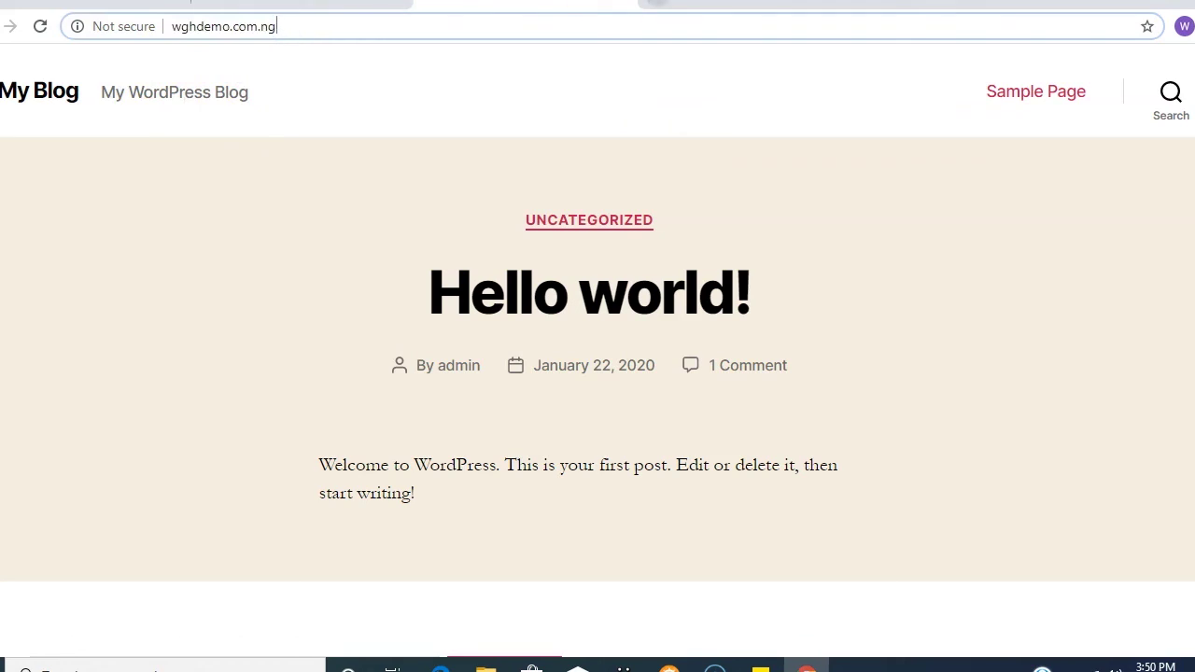
- Open the WordPress admin login page at wghdemo.com.ng/wp-admin in another new tab
left_click(653, 5)
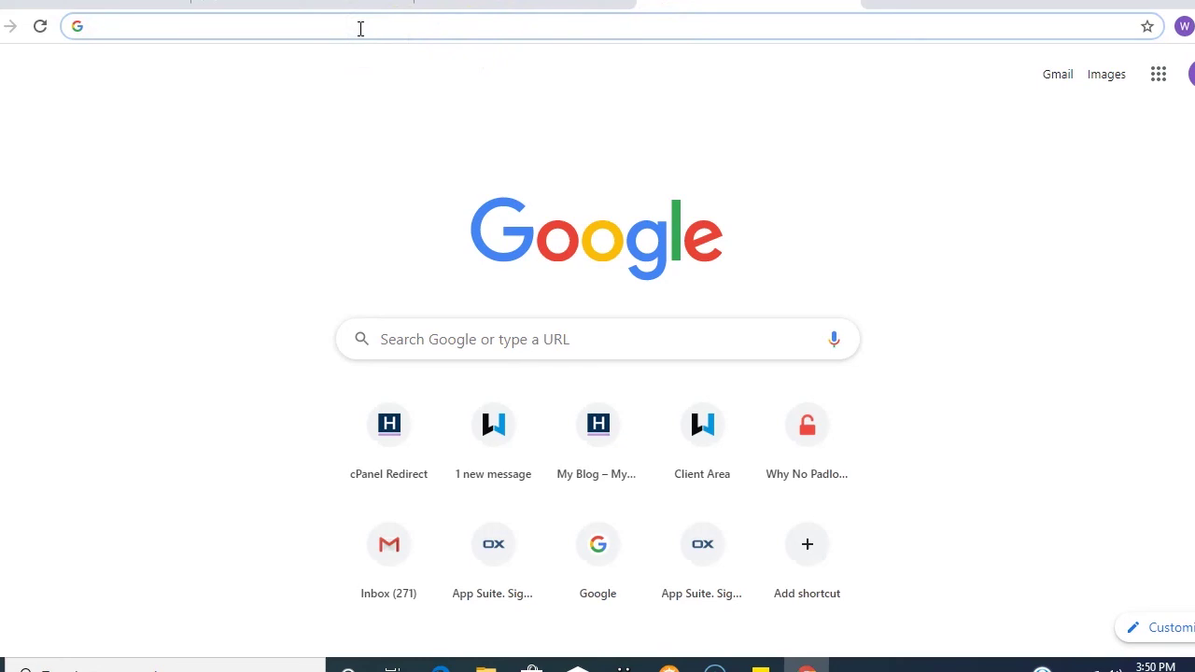
type("wgh")
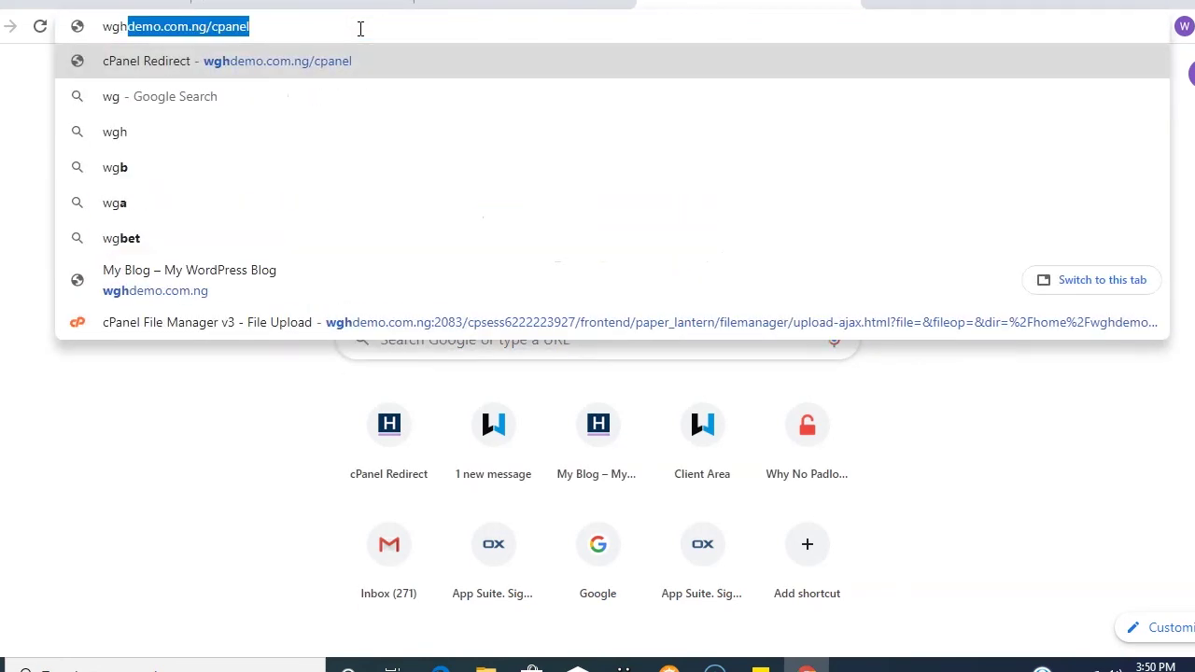
type("de")
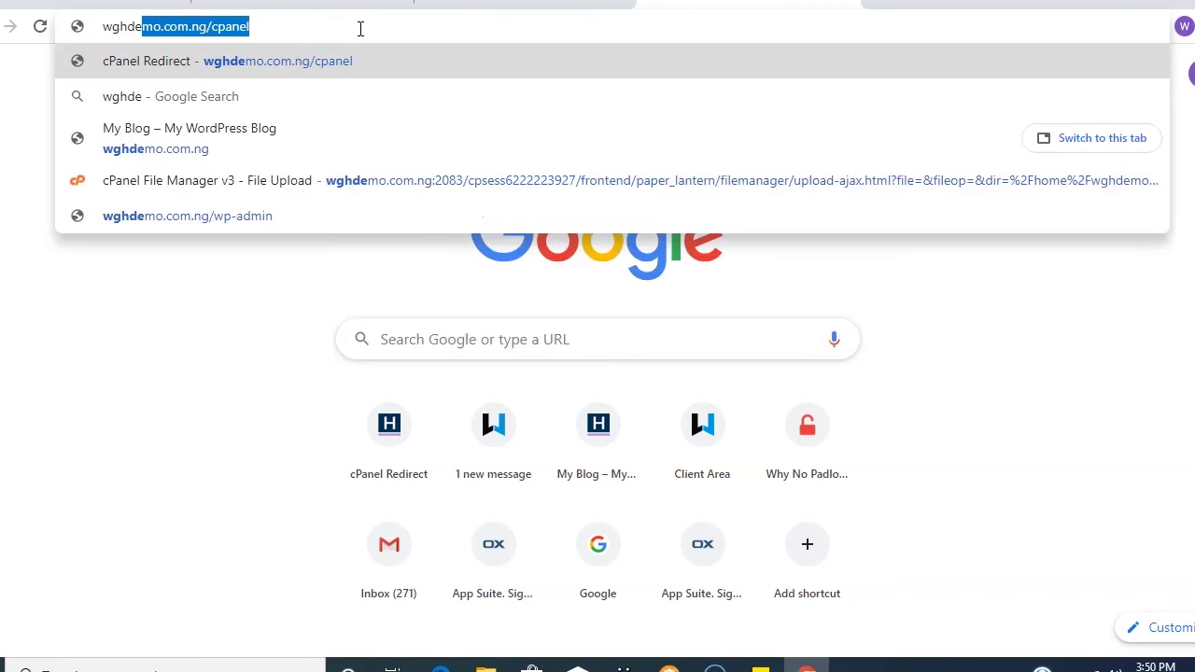
type("mo.")
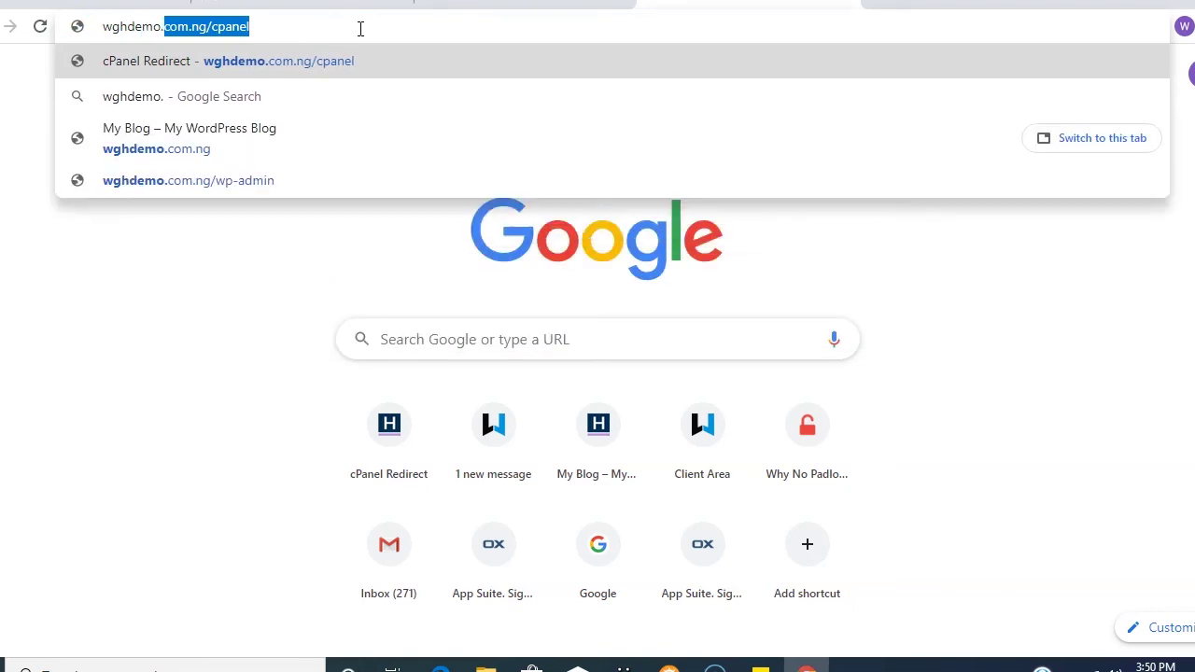
type("com.ng")
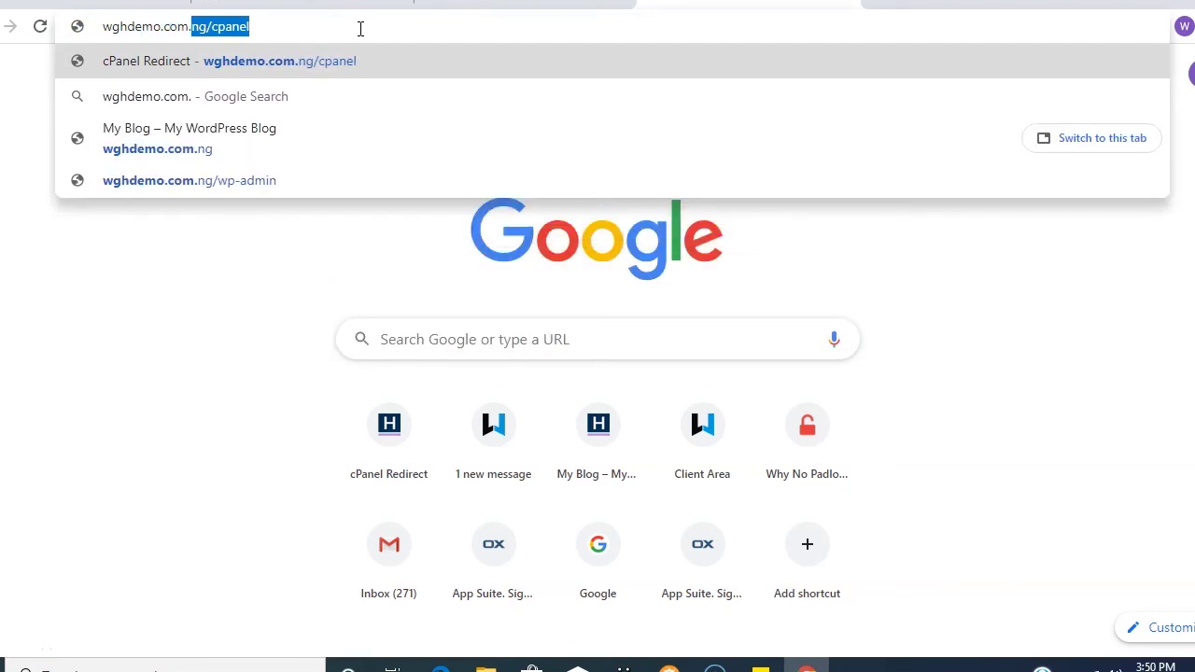
type("/")
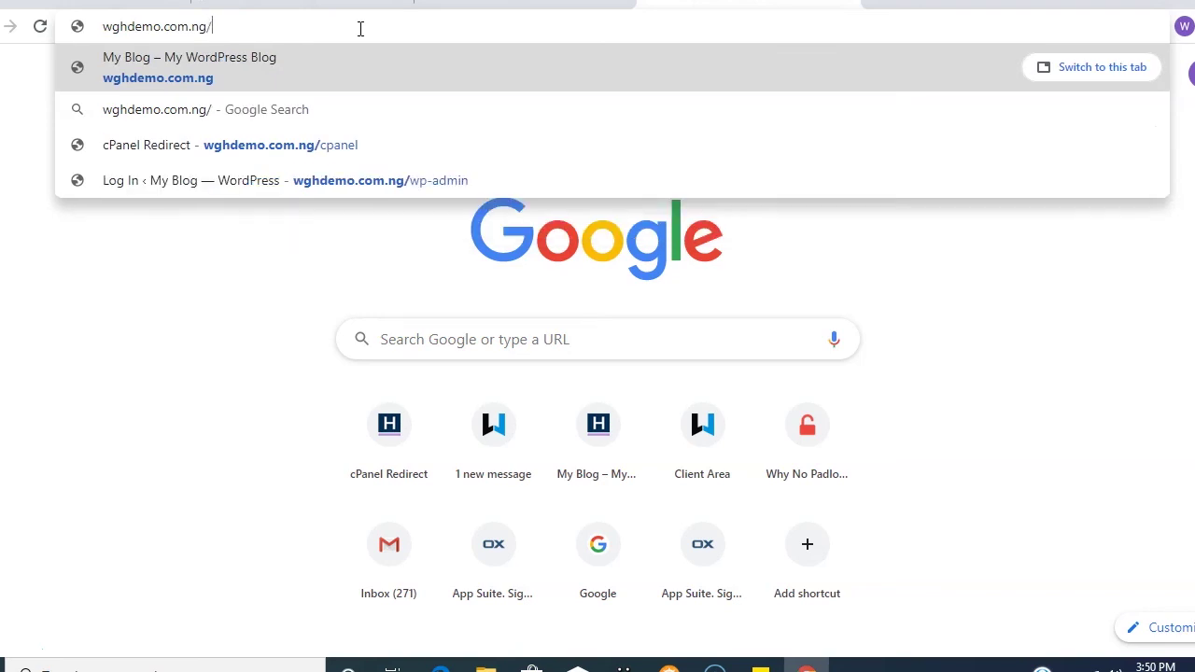
type("wp-admin")
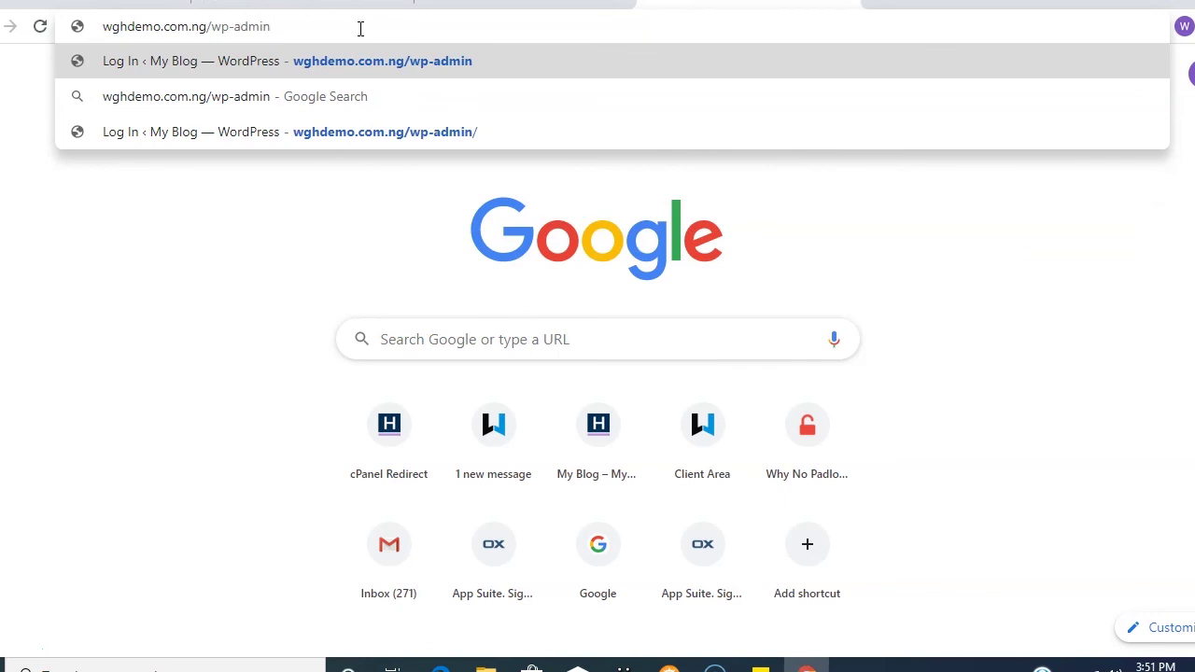
key("Return")
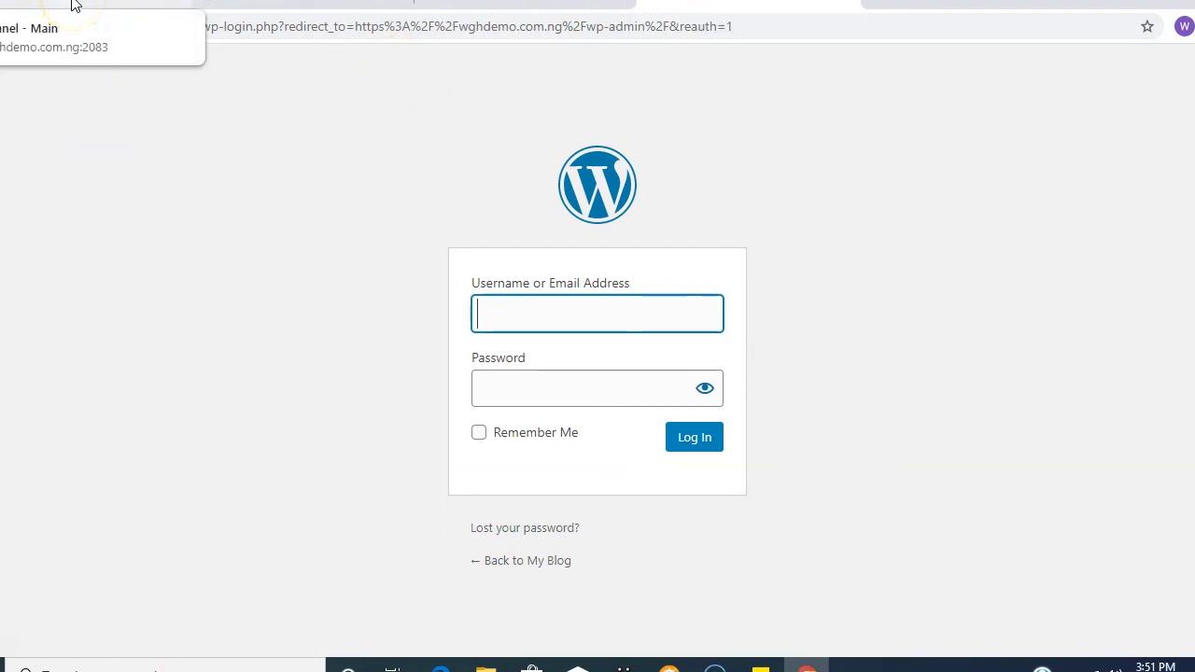
- Return to cPanel, open public_html in File Manager and examine the installed WordPress files
left_click(86, 5)
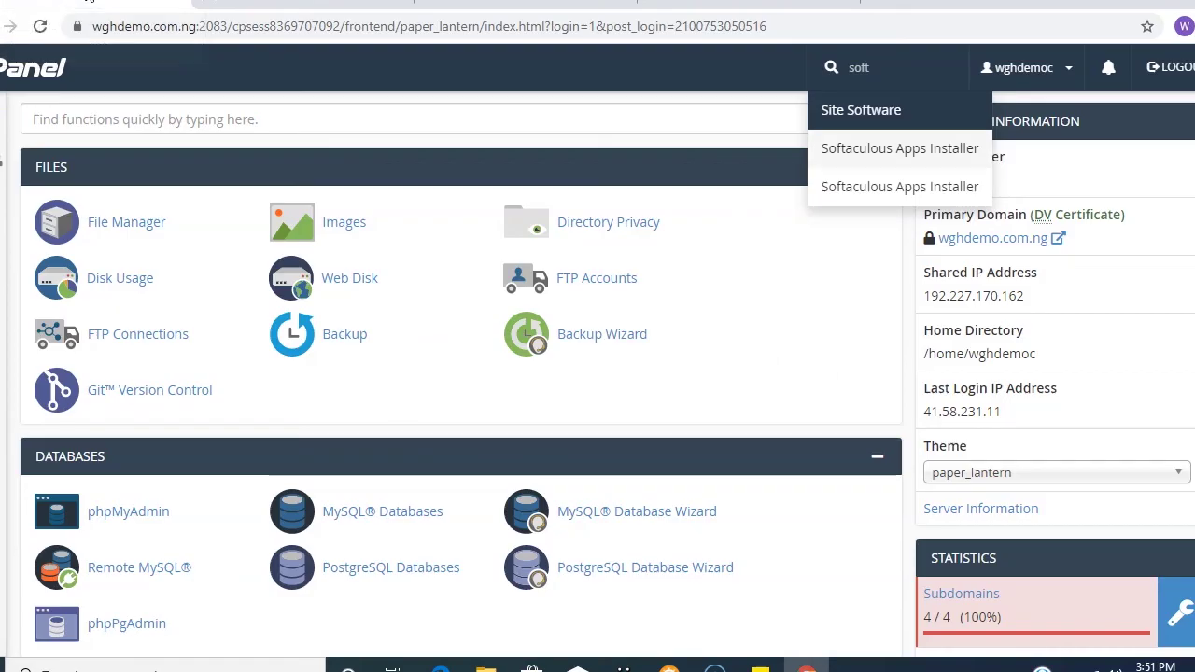
left_click(127, 224)
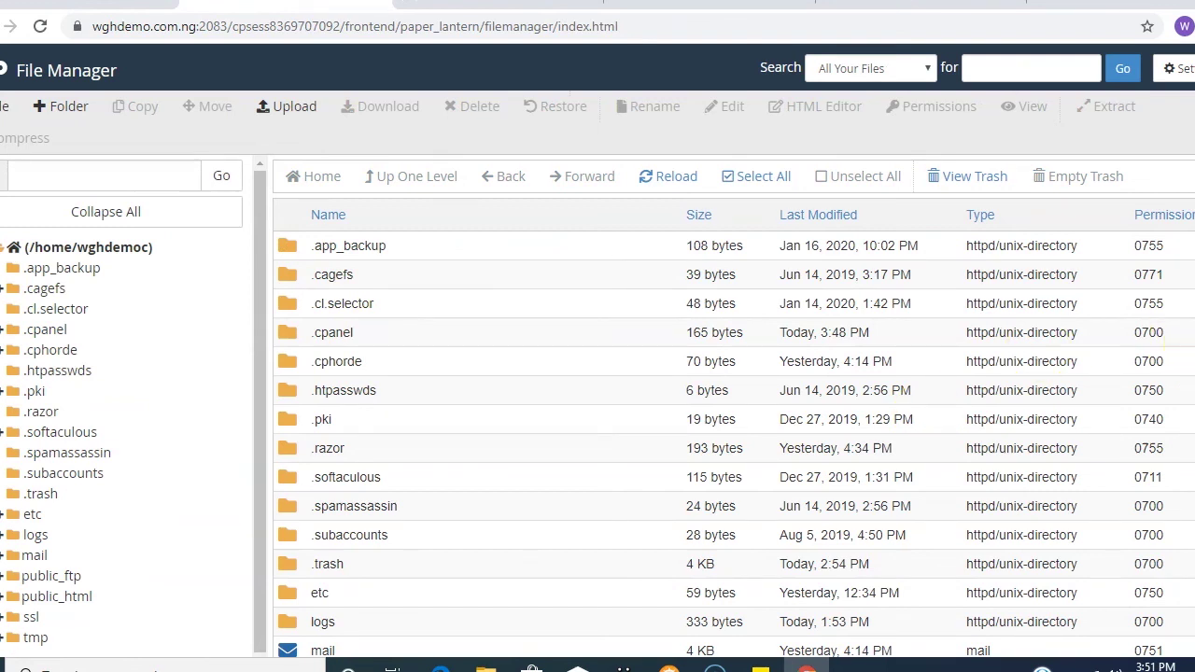
scroll(568, 405, "down", 2)
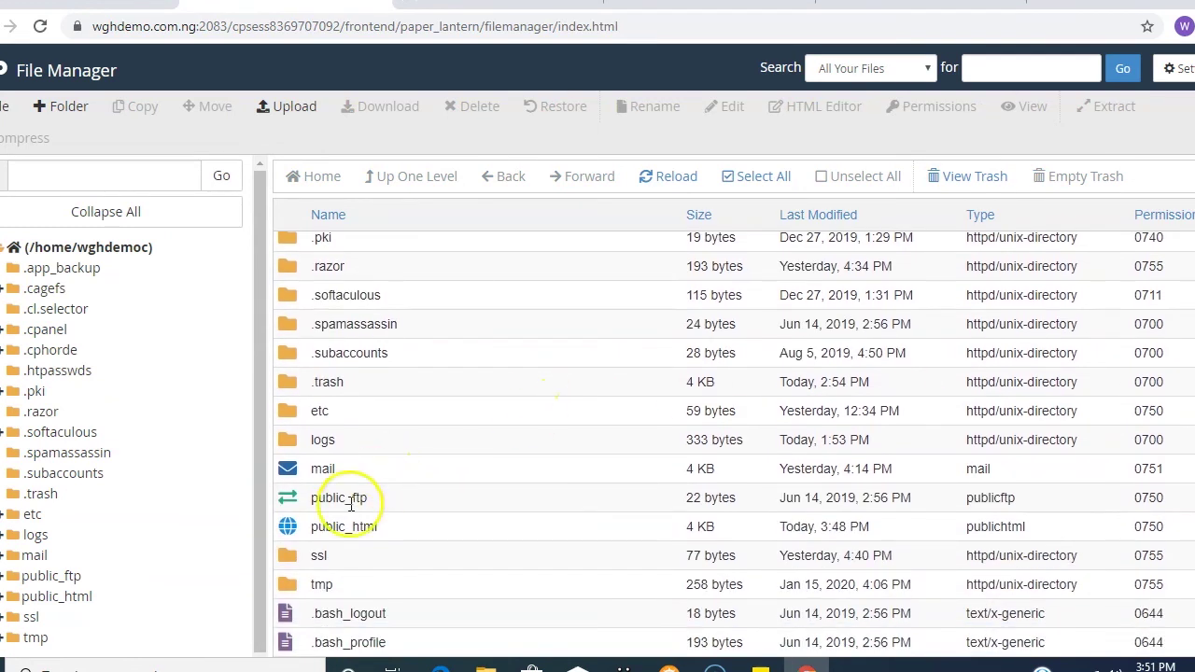
double_click(295, 529)
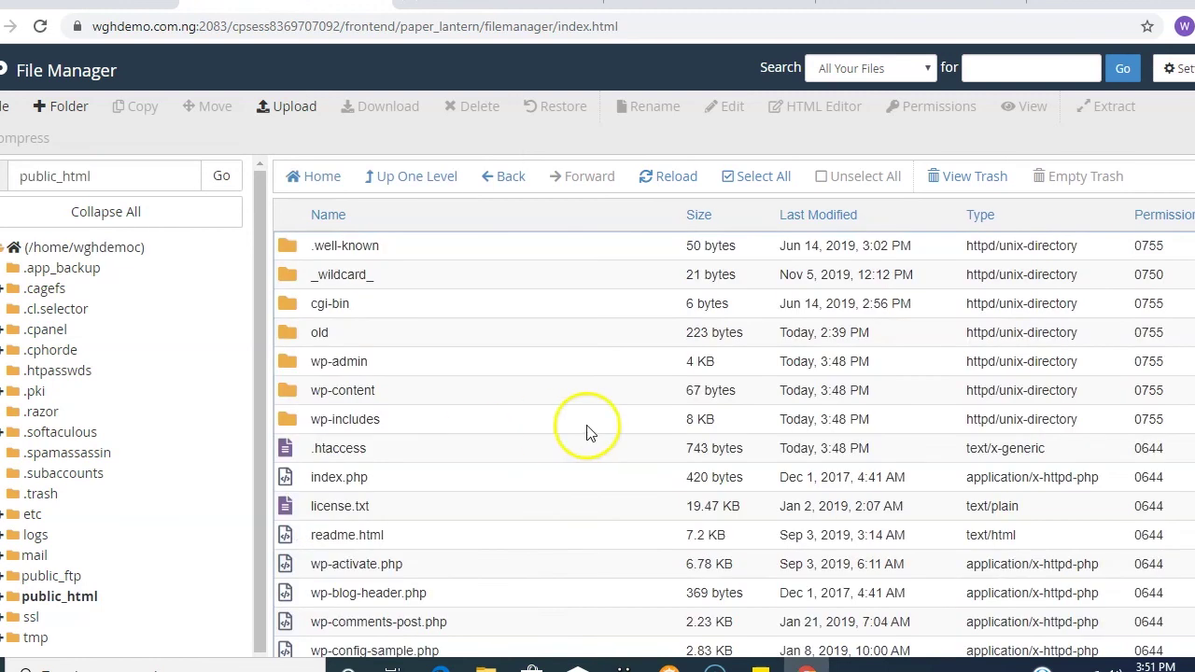
scroll(1182, 288, "down", 1)
scroll(1182, 289, "down", 2)
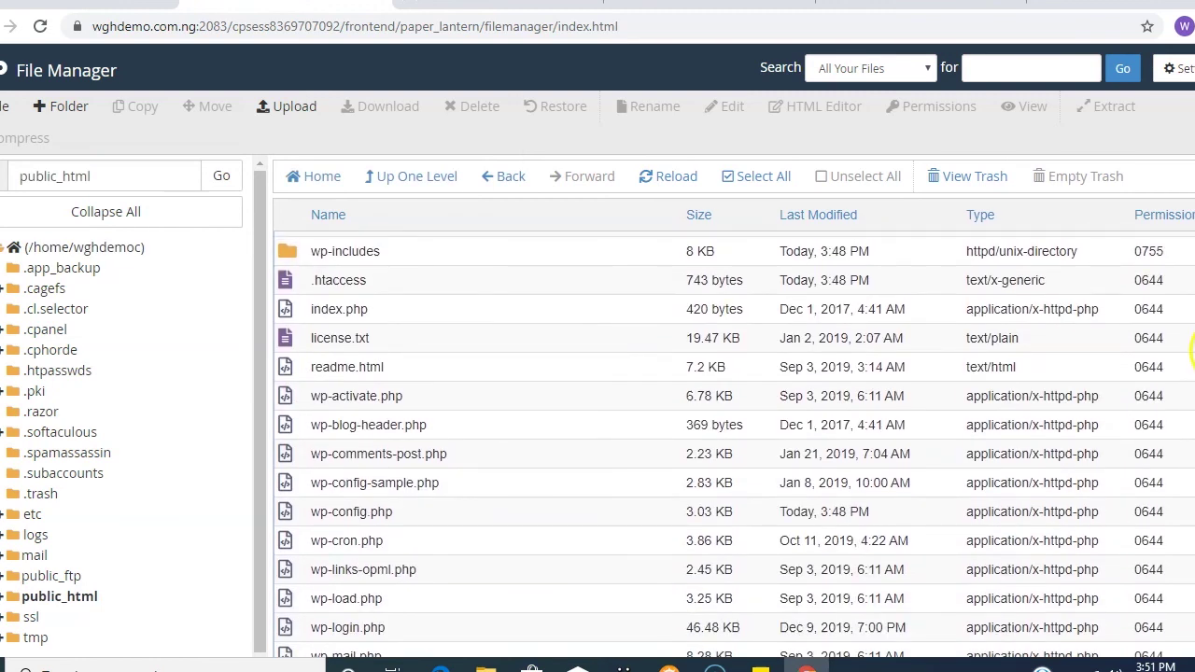
scroll(1192, 351, "down", 2)
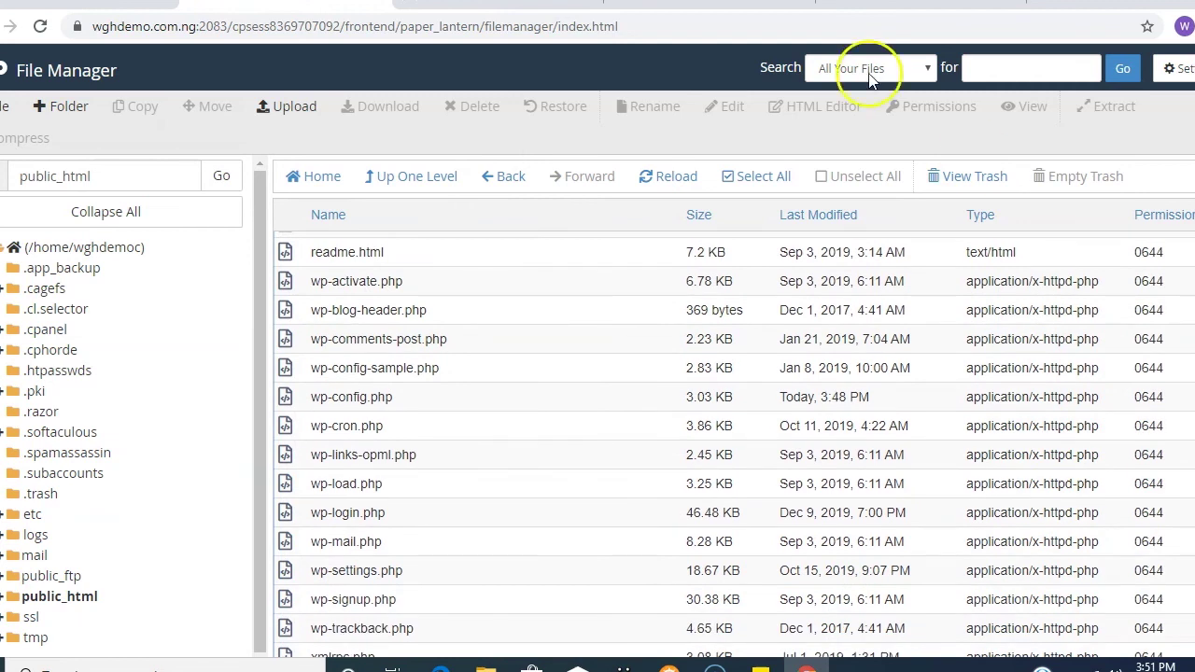